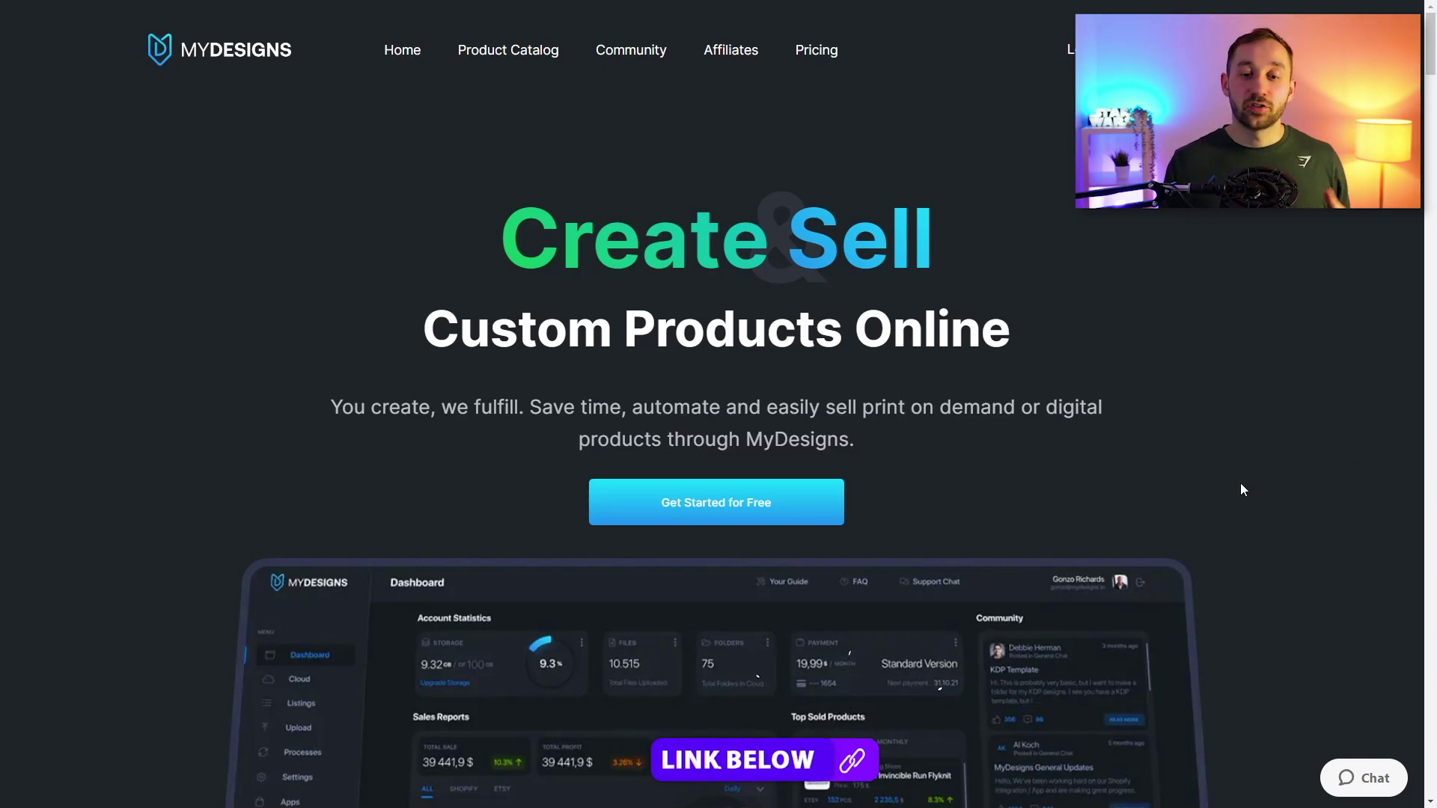
Step: Scroll the MyDesigns landing page and start signing up for a free account
{"action": "scroll", "coordinate": [729, 524], "scroll_direction": "down", "scroll_amount": 1}
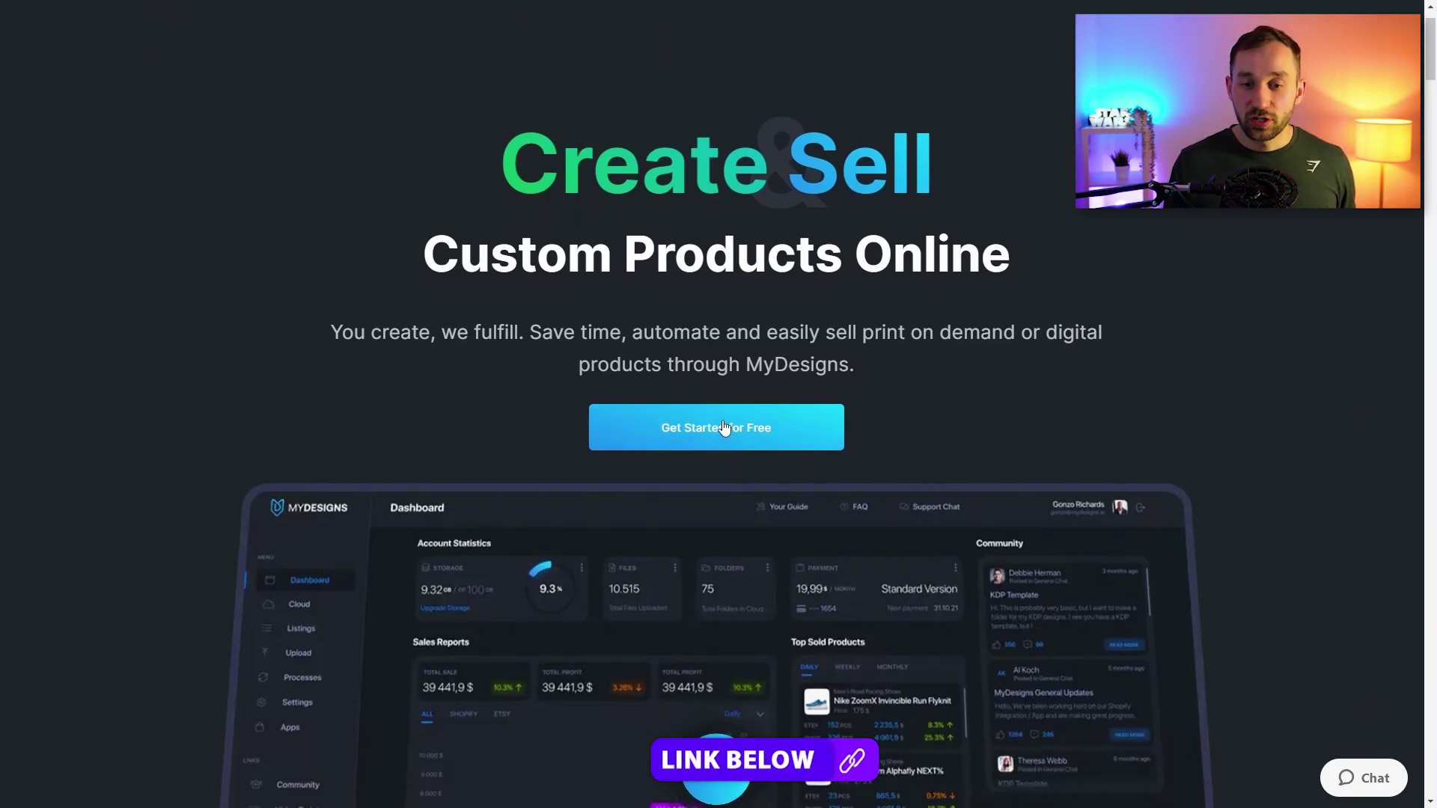
{"action": "left_click", "coordinate": [725, 428]}
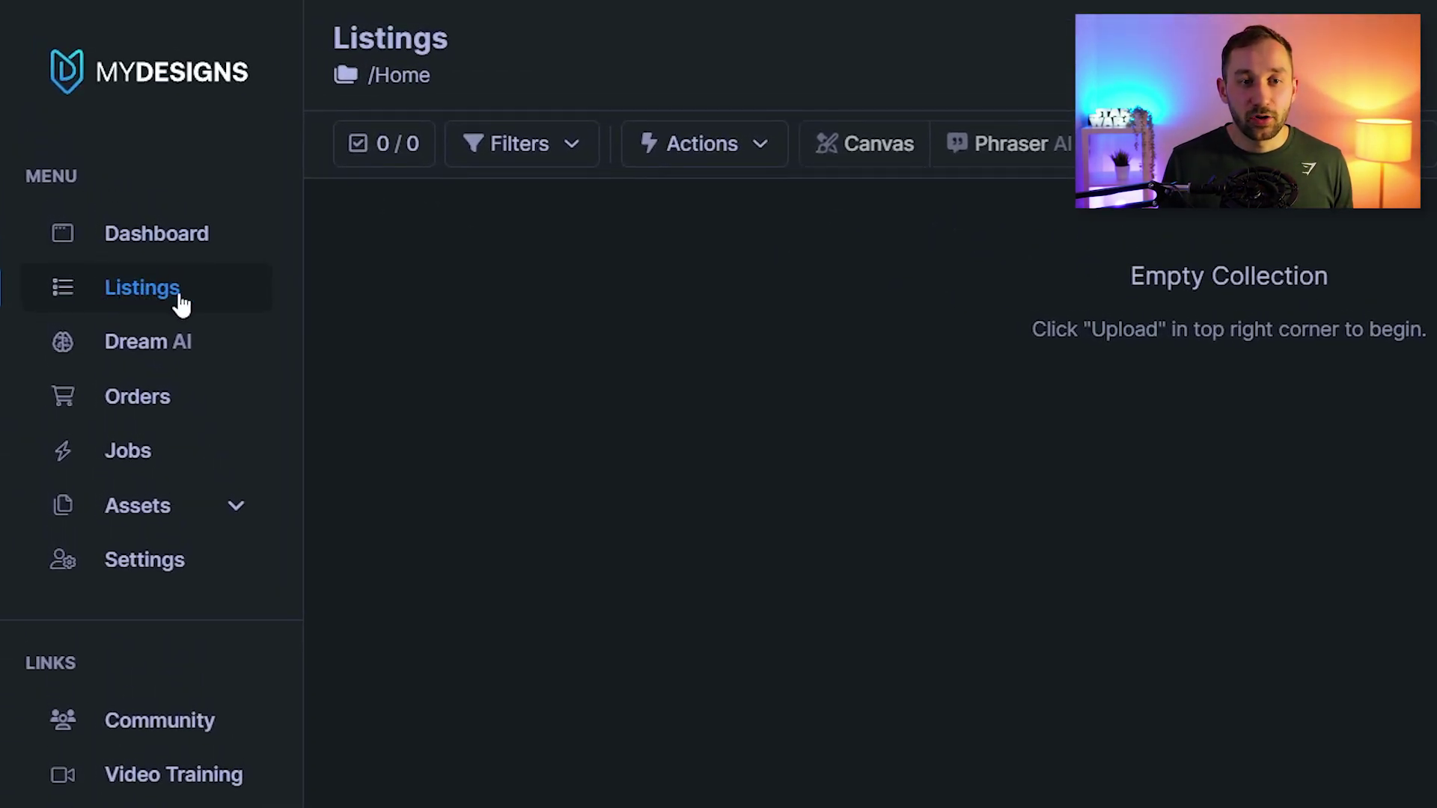
Step: From the Home collections list, create a 'Remove Background' collection using the Default Template
{"action": "left_click", "coordinate": [405, 78]}
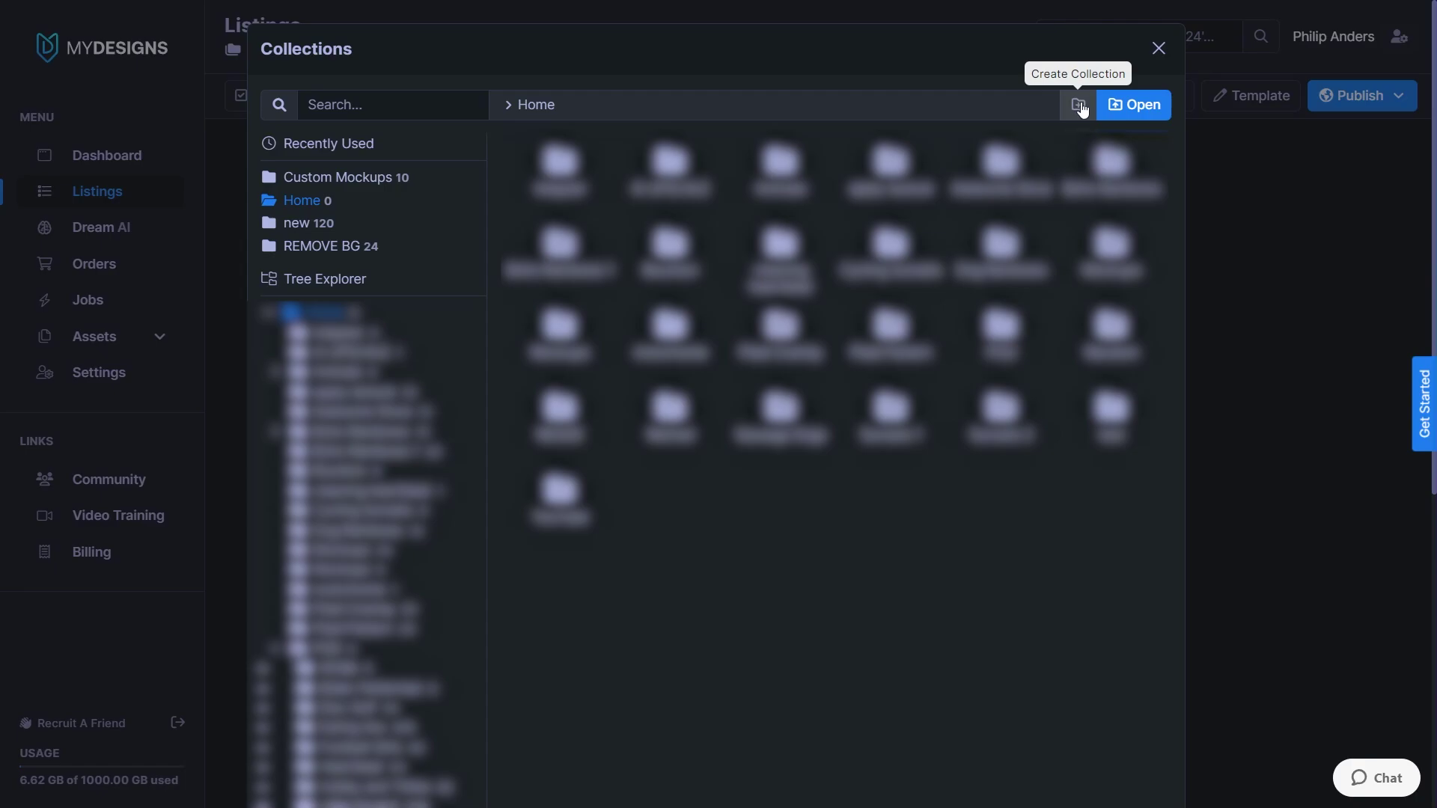
{"action": "left_click", "coordinate": [1080, 105]}
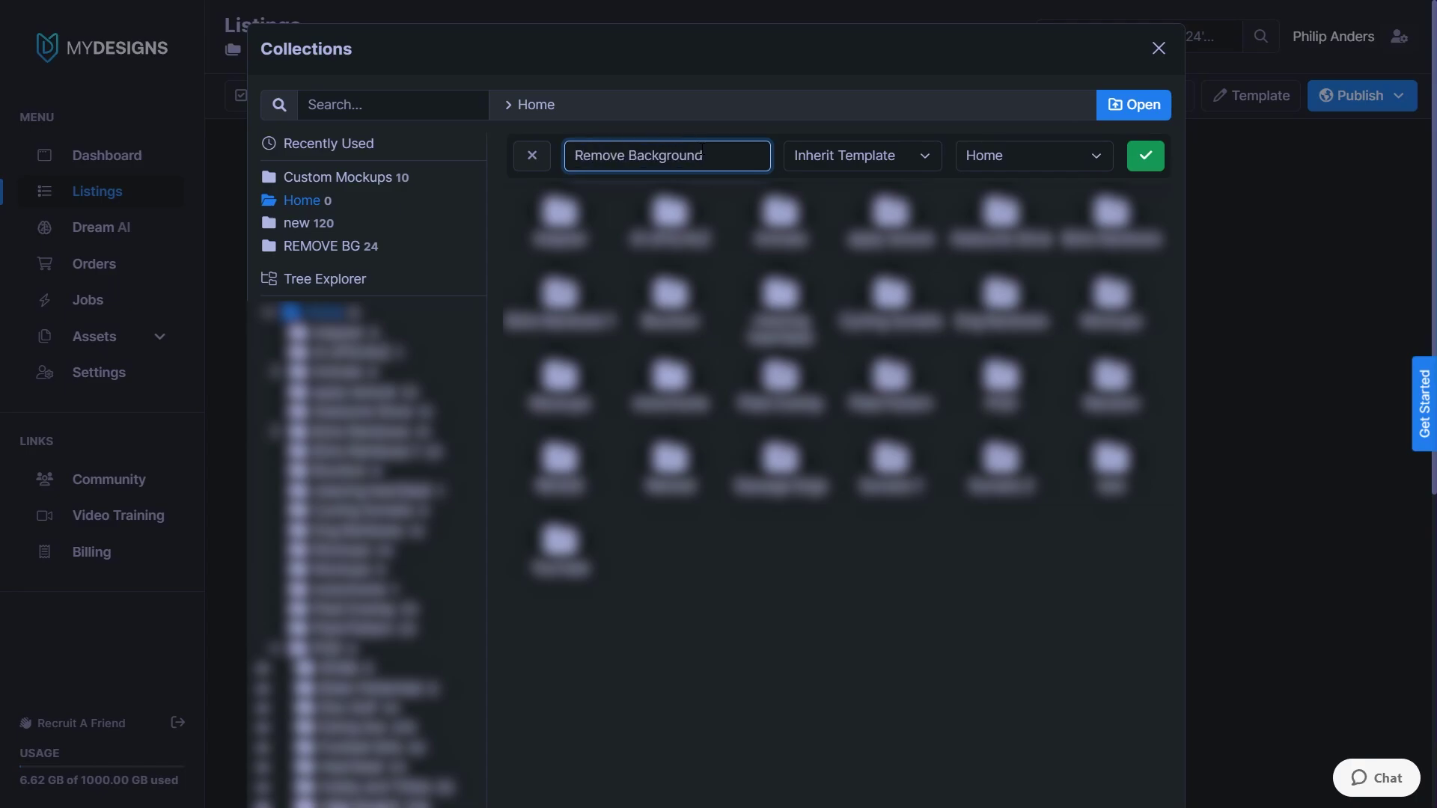
{"action": "left_click", "coordinate": [885, 157]}
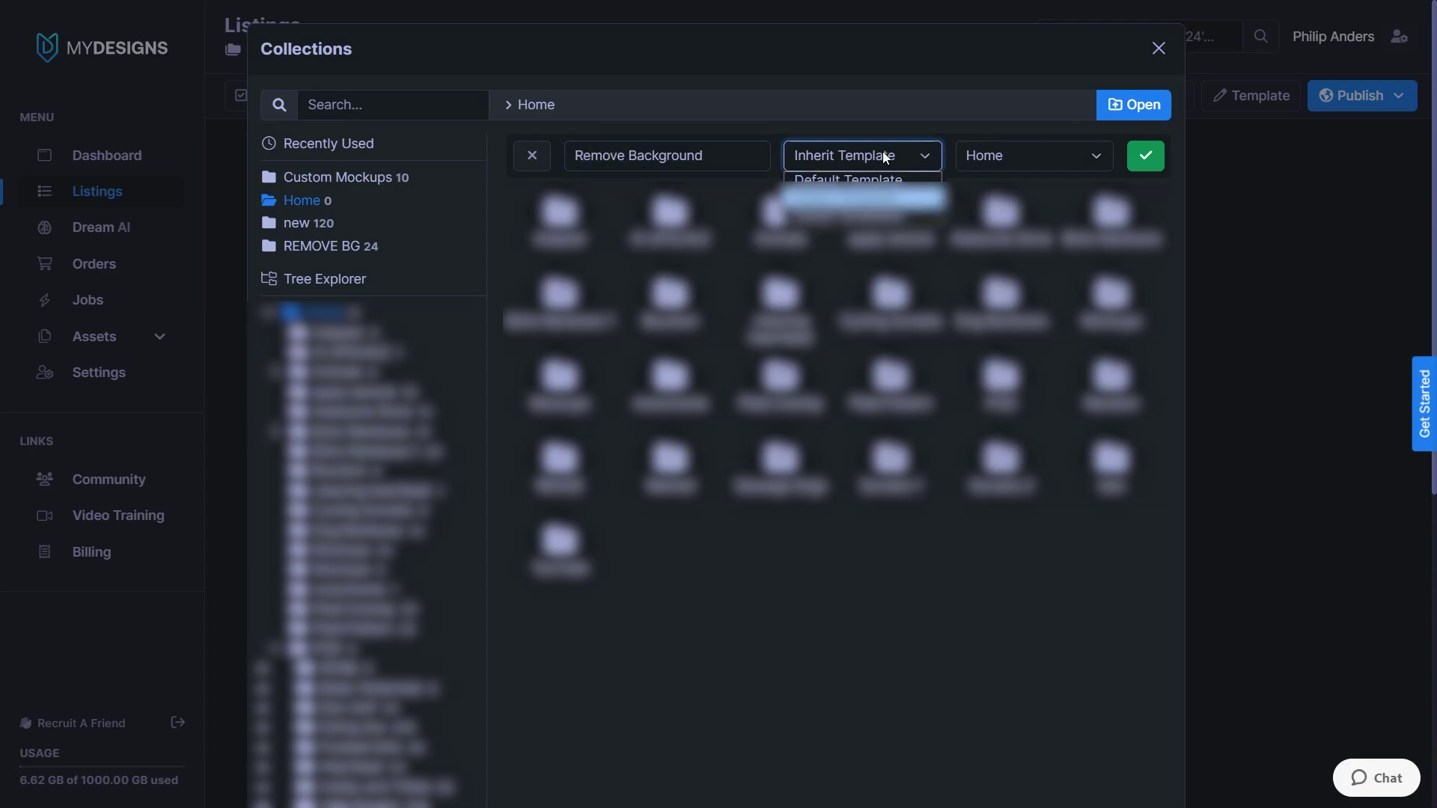
{"action": "left_click", "coordinate": [836, 191]}
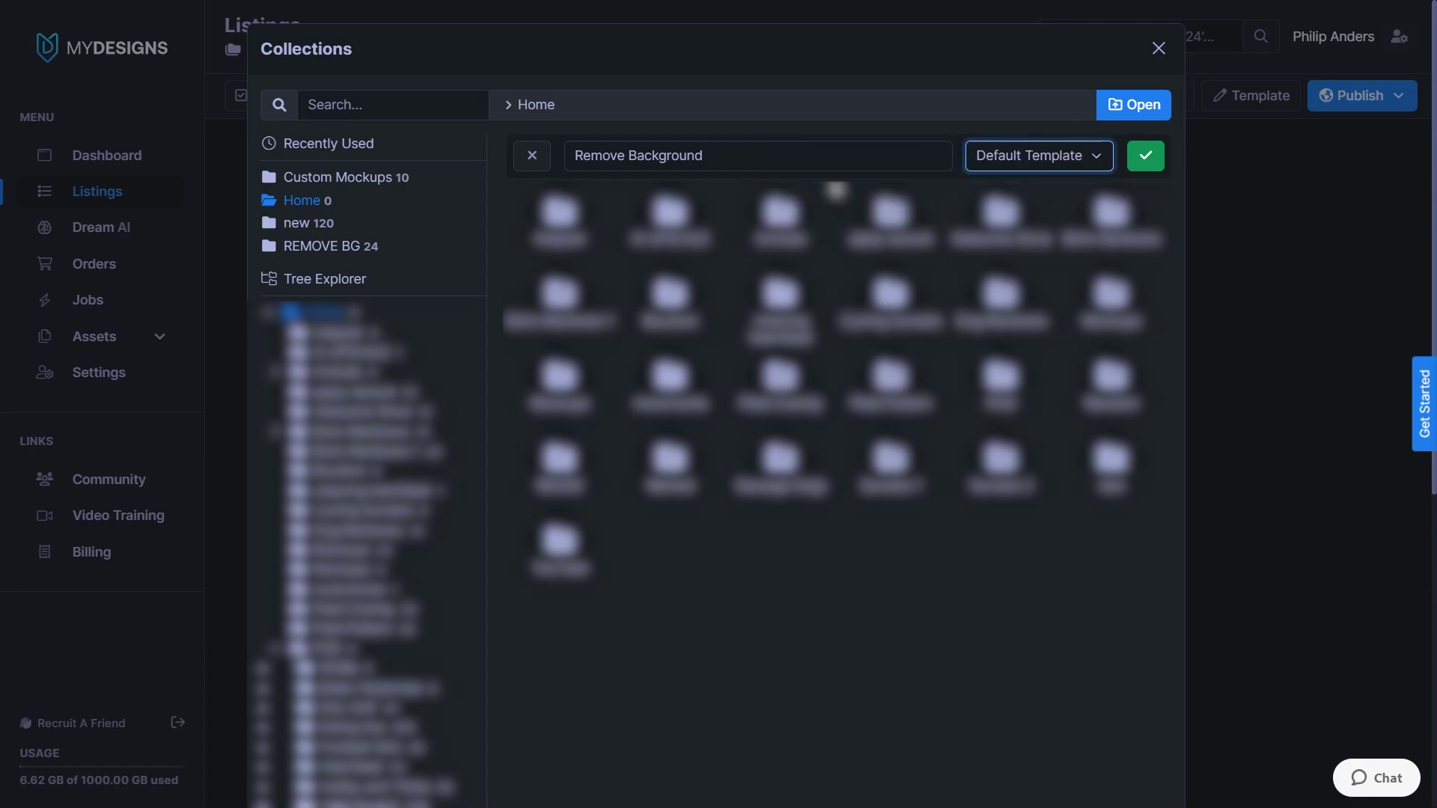
{"action": "left_click", "coordinate": [1146, 156]}
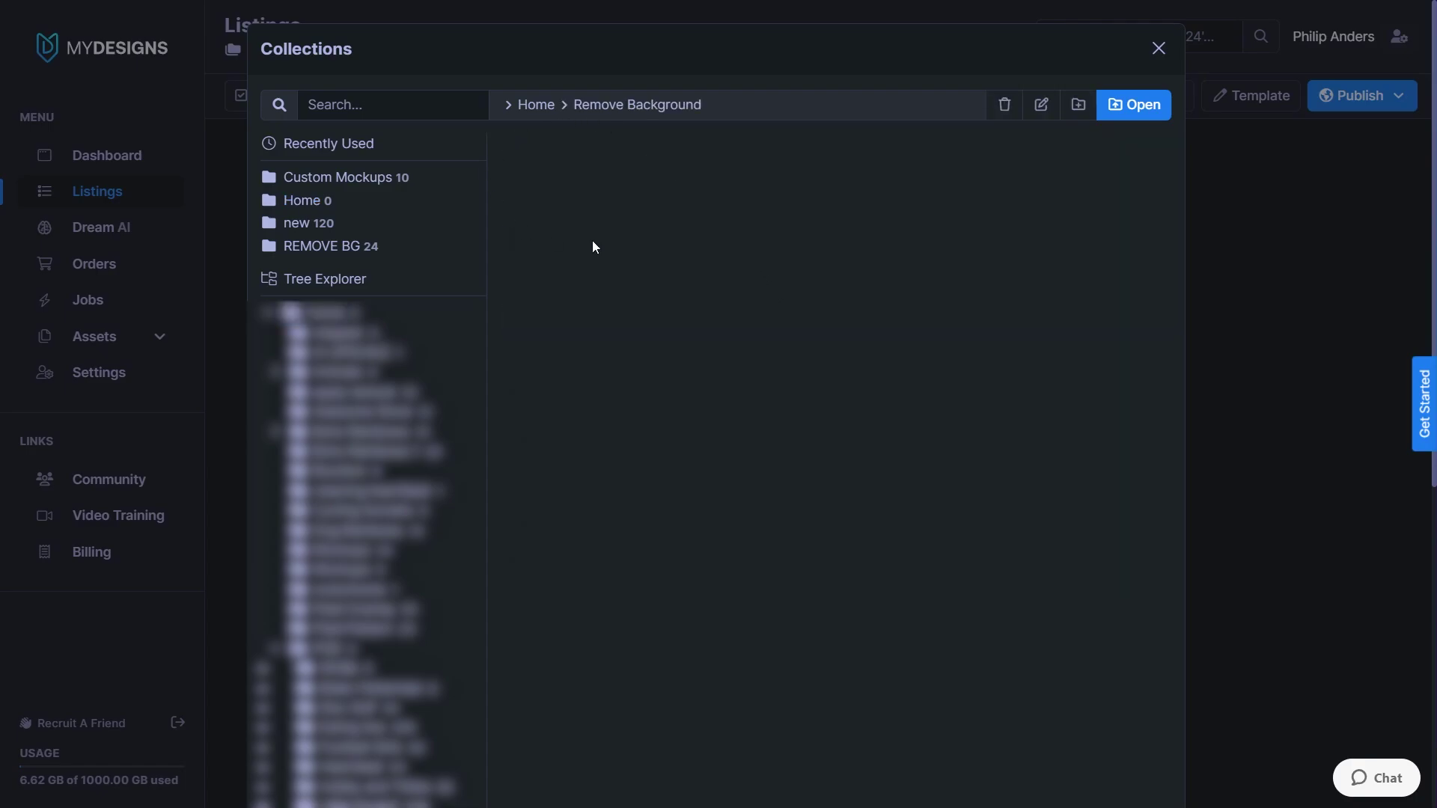
{"action": "left_click", "coordinate": [1133, 105]}
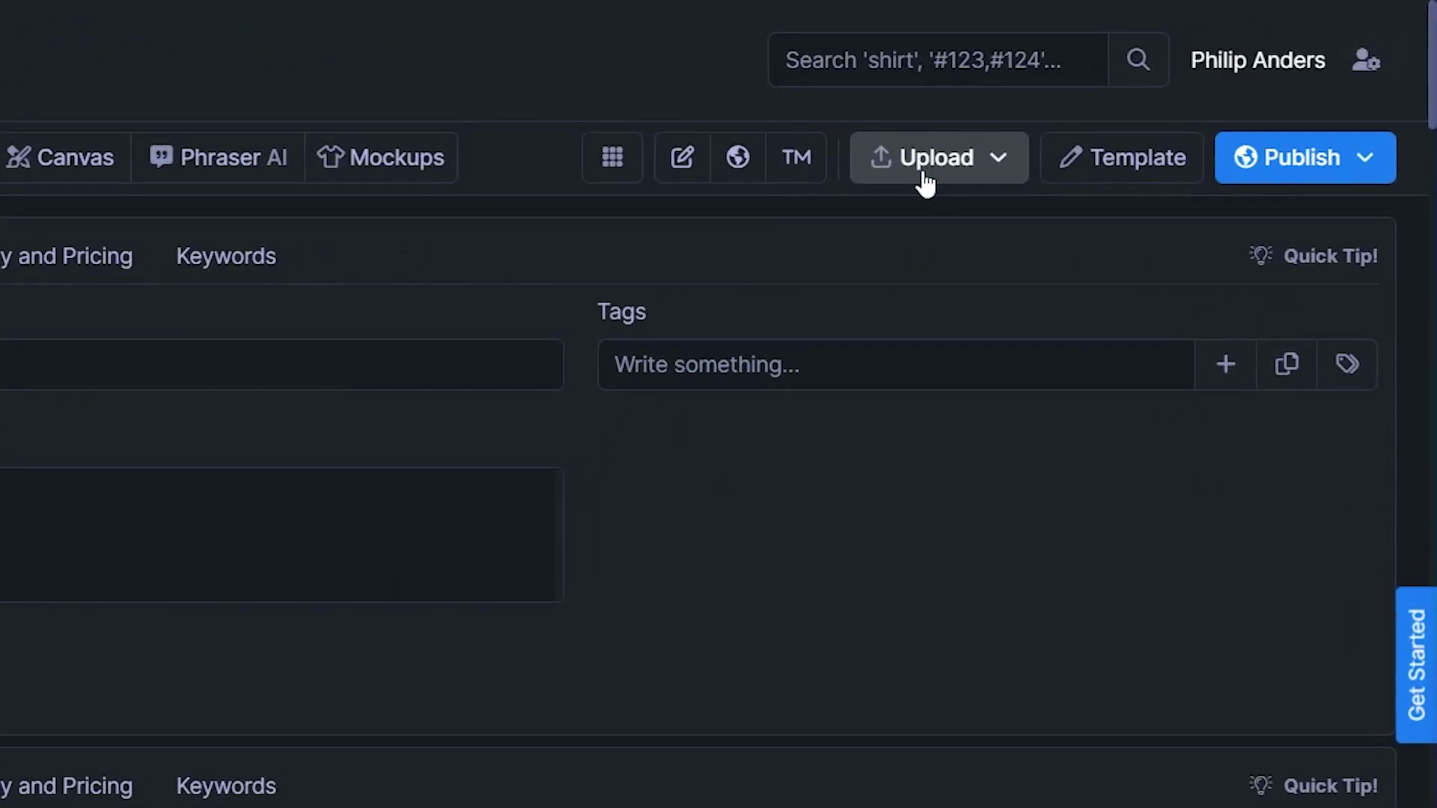
{"action": "left_click", "coordinate": [925, 178]}
{"action": "left_click", "coordinate": [963, 236]}
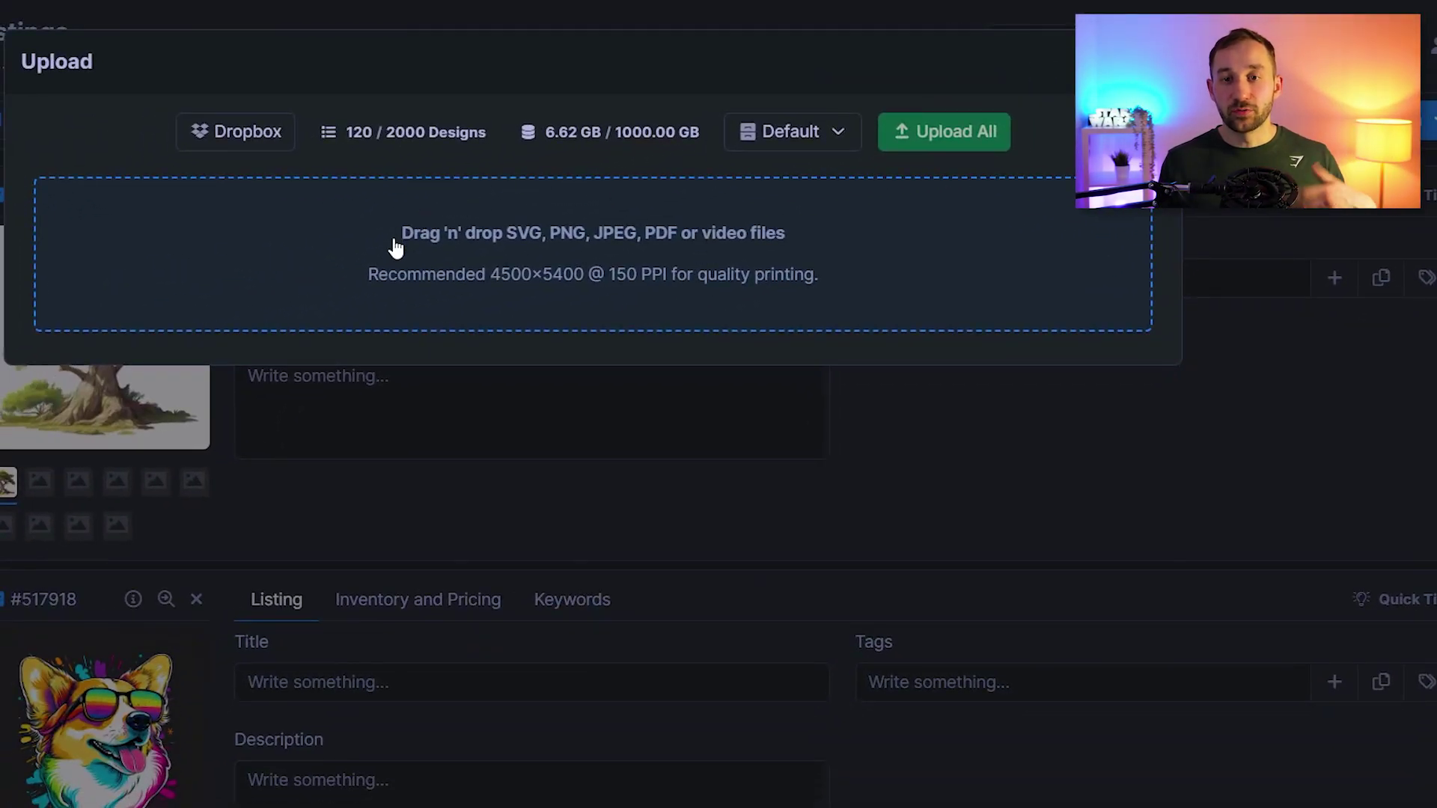
{"action": "left_click", "coordinate": [956, 136]}
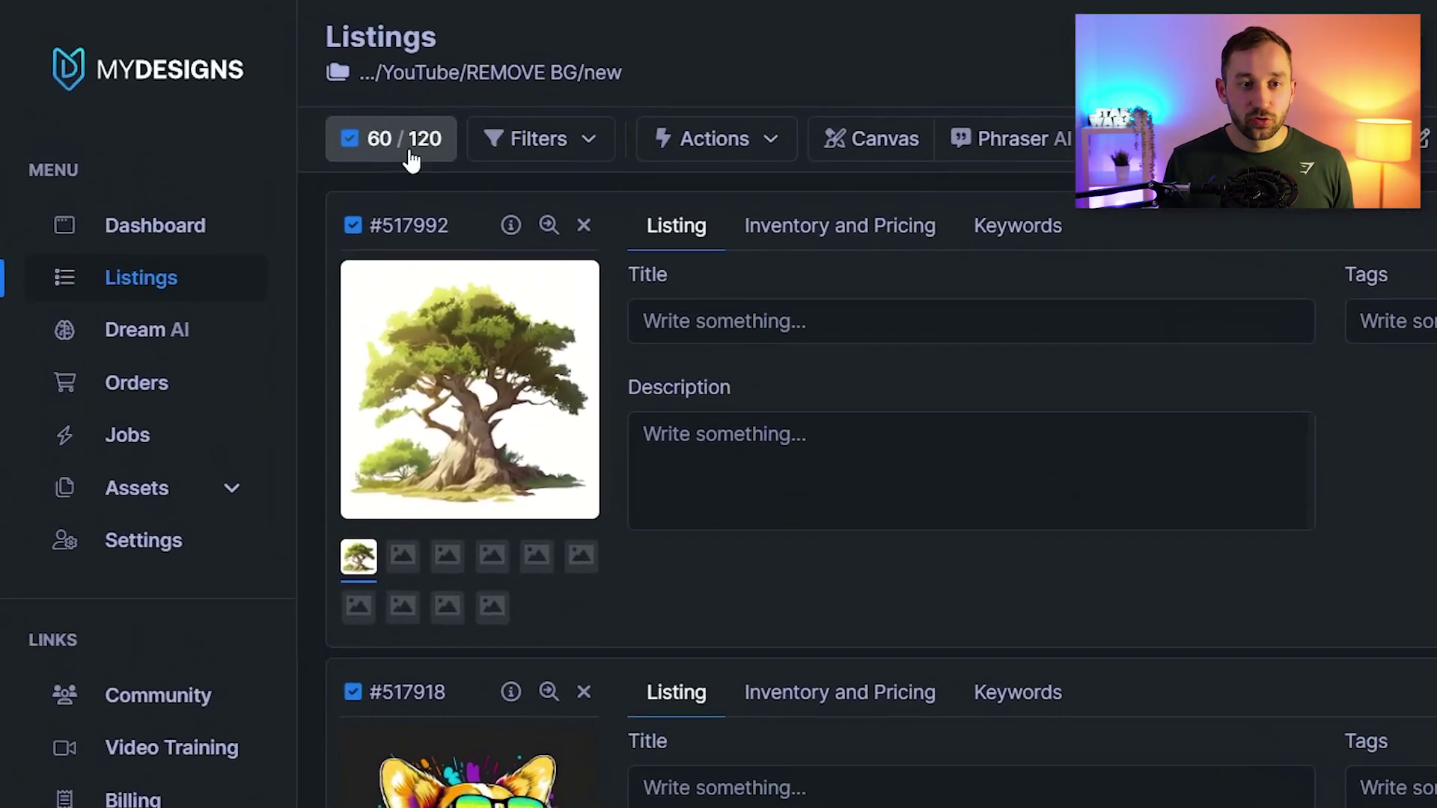
Step: Select all 120 listings and choose Remove Background from the bulk actions
{"action": "left_click", "coordinate": [408, 151]}
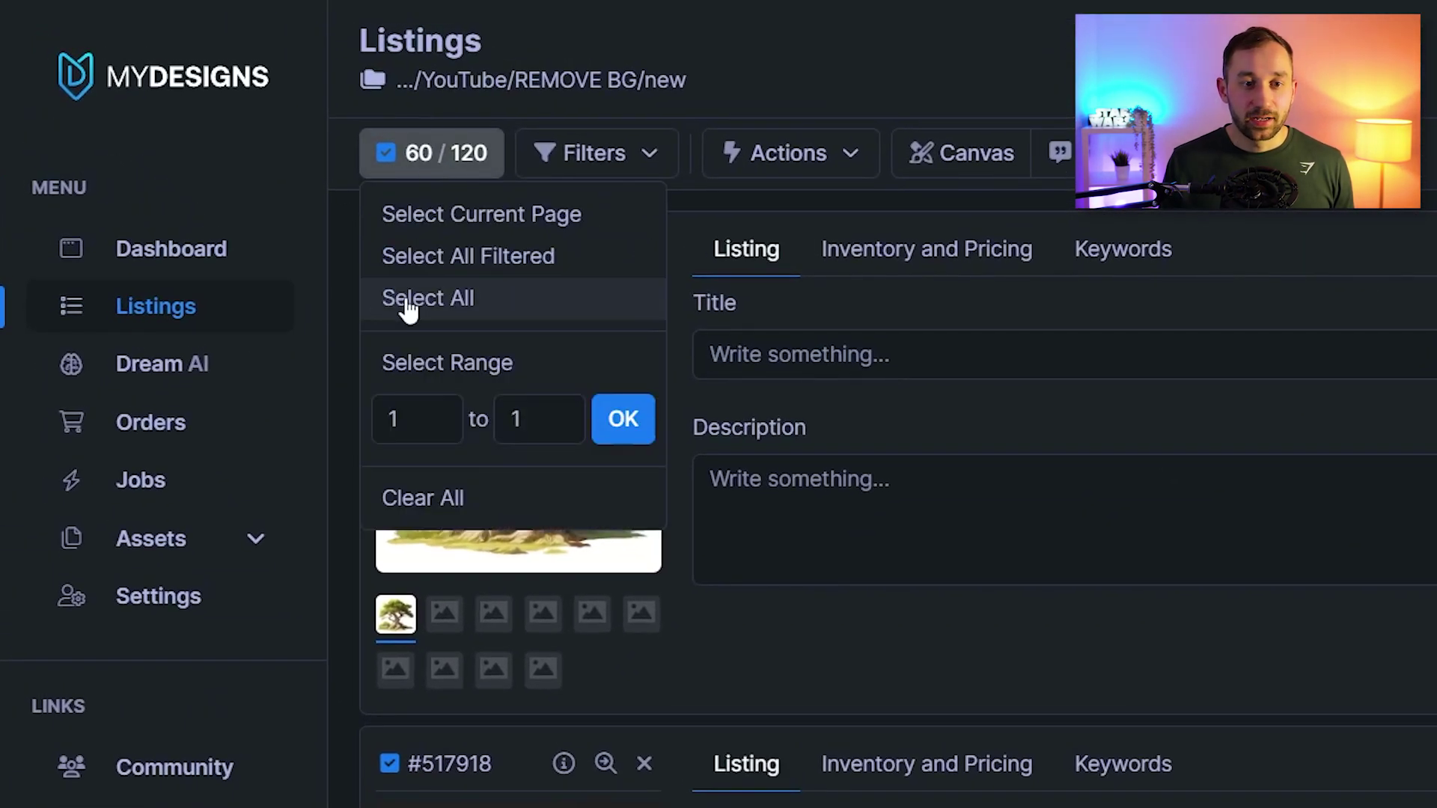
{"action": "left_click", "coordinate": [422, 299]}
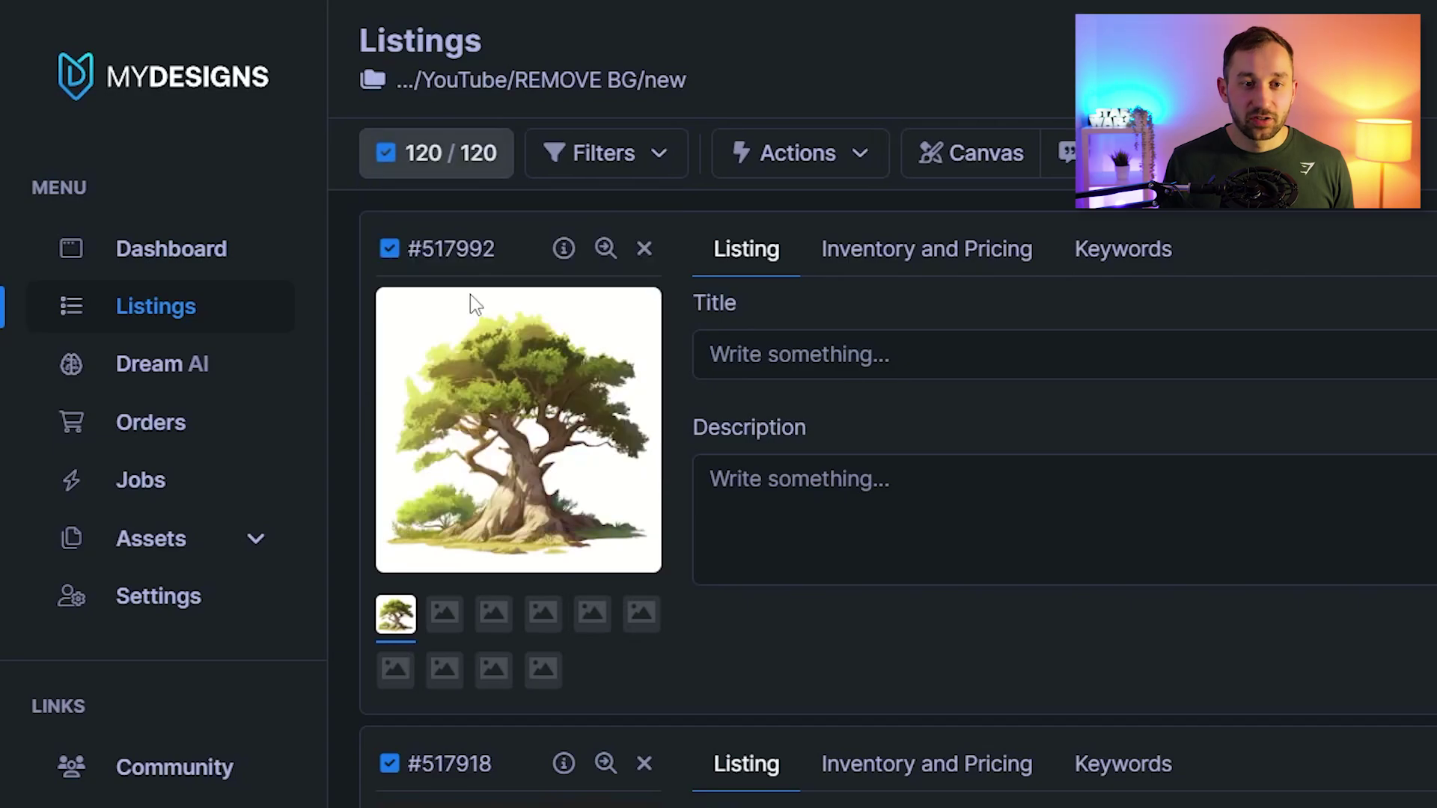
{"action": "left_click", "coordinate": [794, 161]}
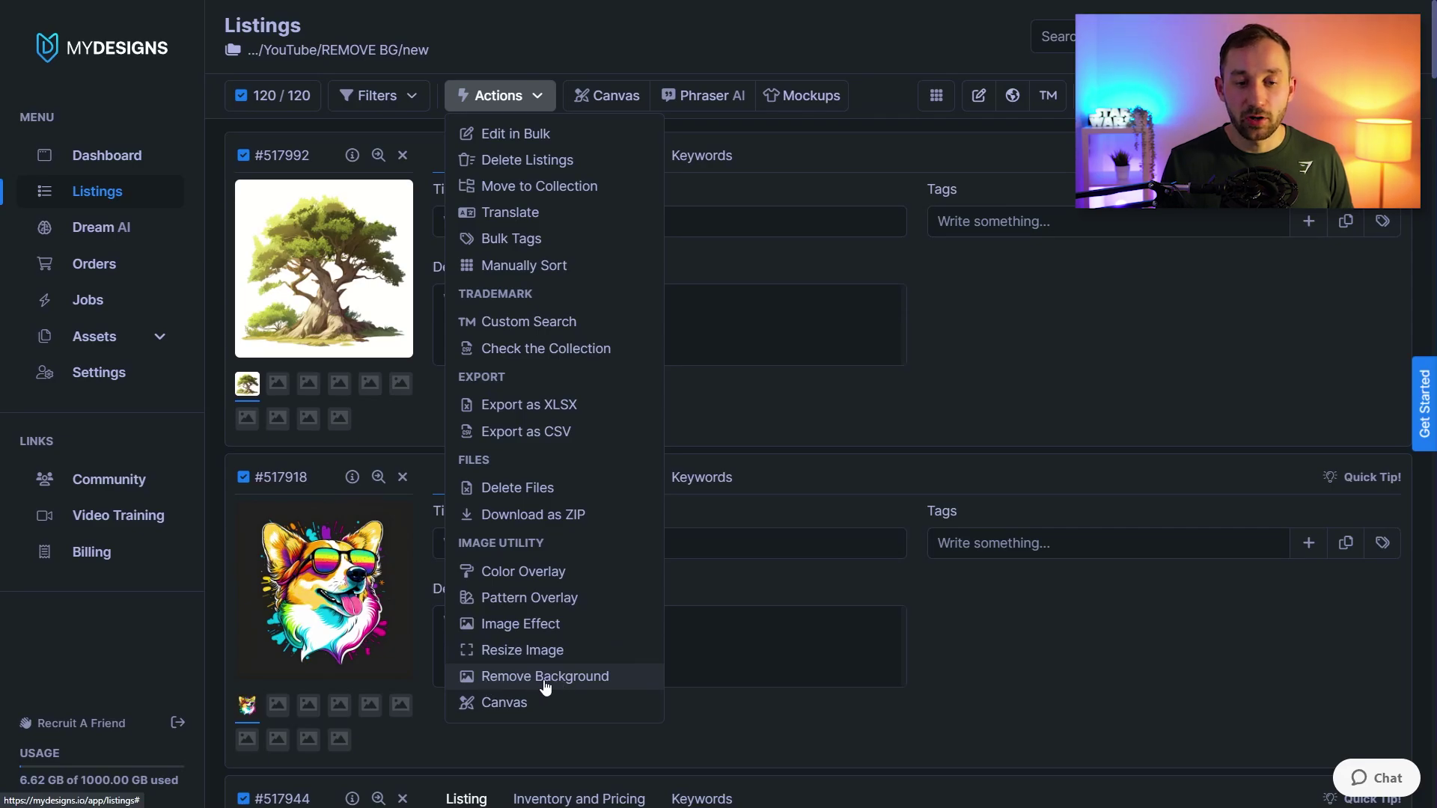
{"action": "left_click", "coordinate": [545, 677]}
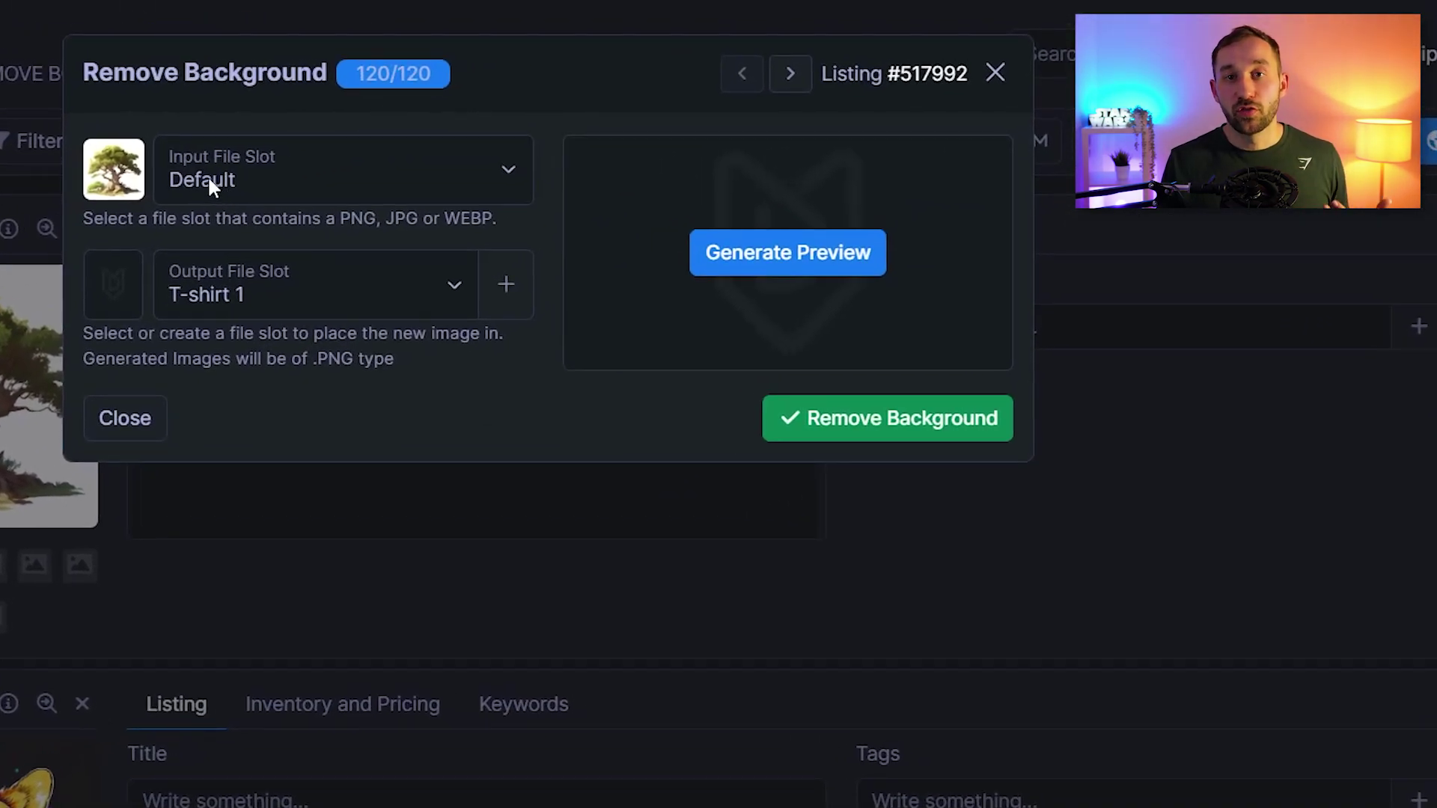
Step: Set input file slot Default and output slot T-shirt 1, then preview the tree design
{"action": "left_click", "coordinate": [208, 175]}
{"action": "left_click", "coordinate": [198, 214]}
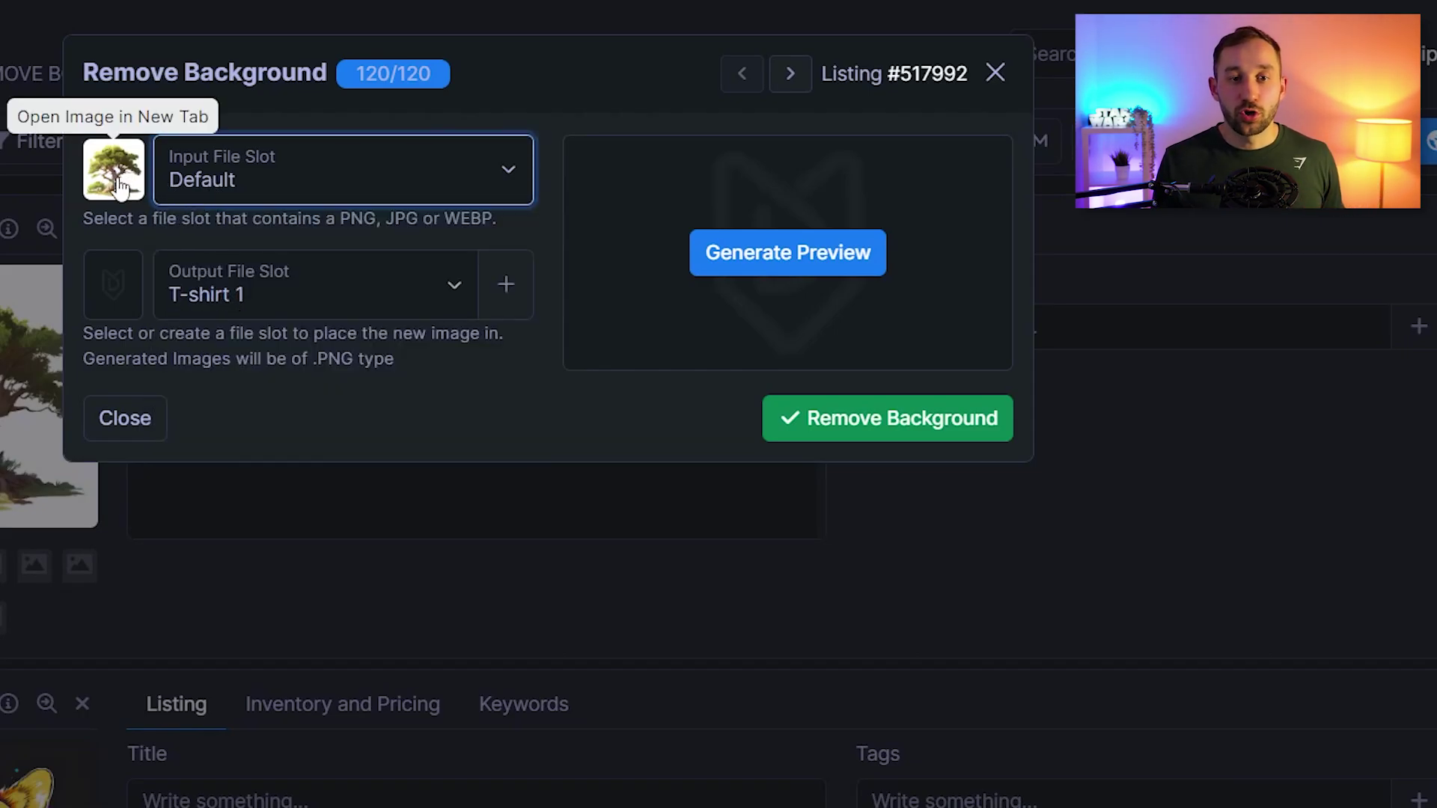
{"action": "left_click", "coordinate": [277, 294]}
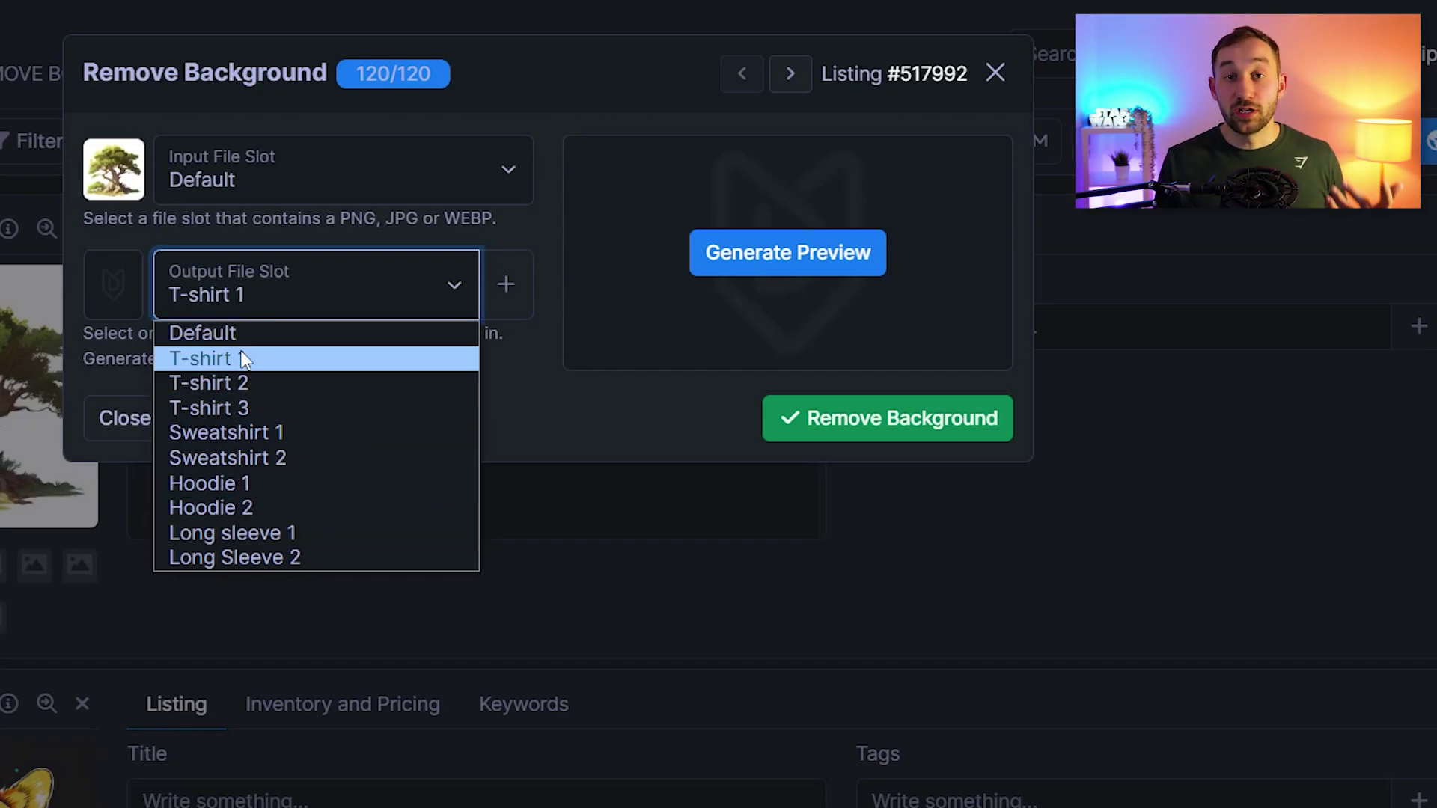
{"action": "left_click", "coordinate": [225, 360]}
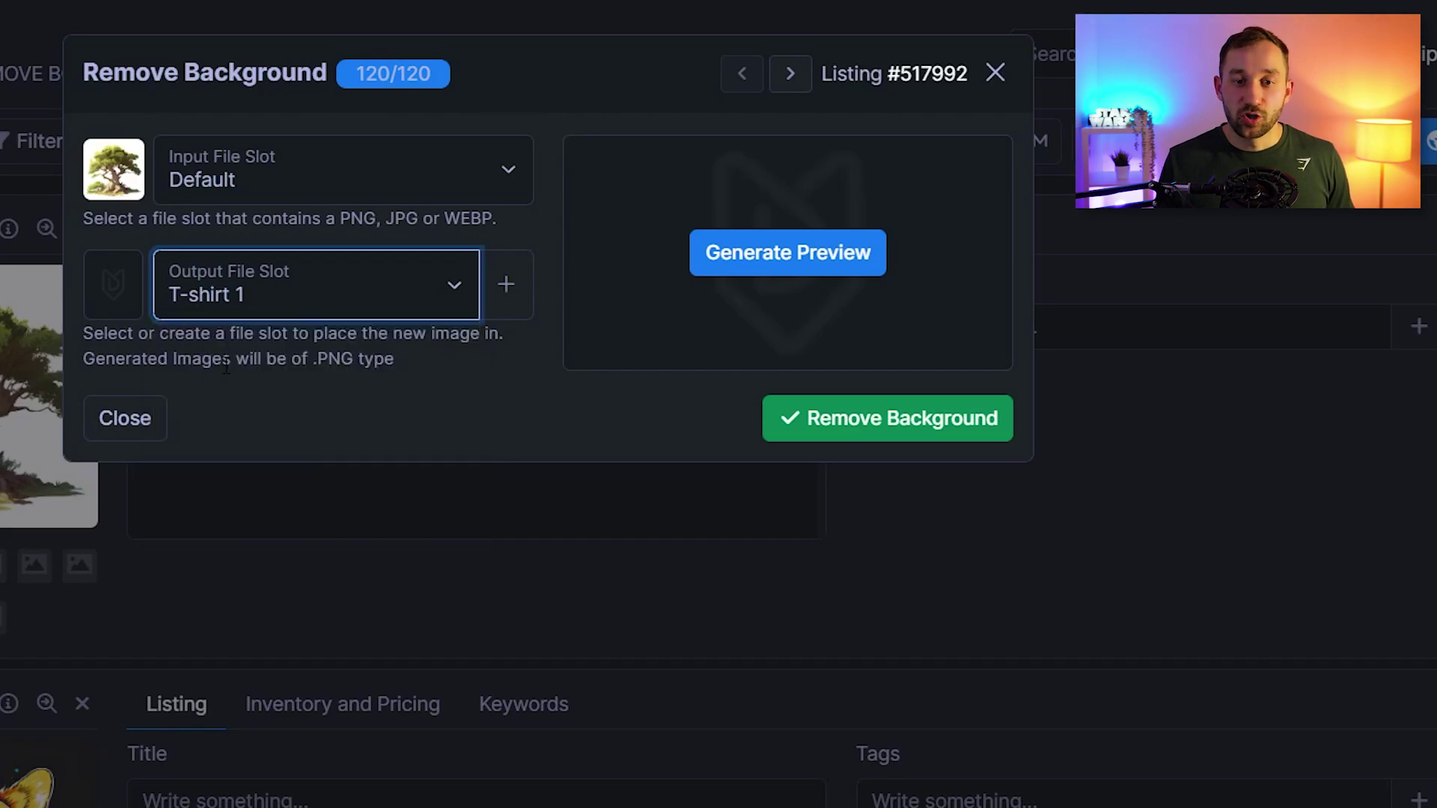
{"action": "left_click", "coordinate": [846, 258]}
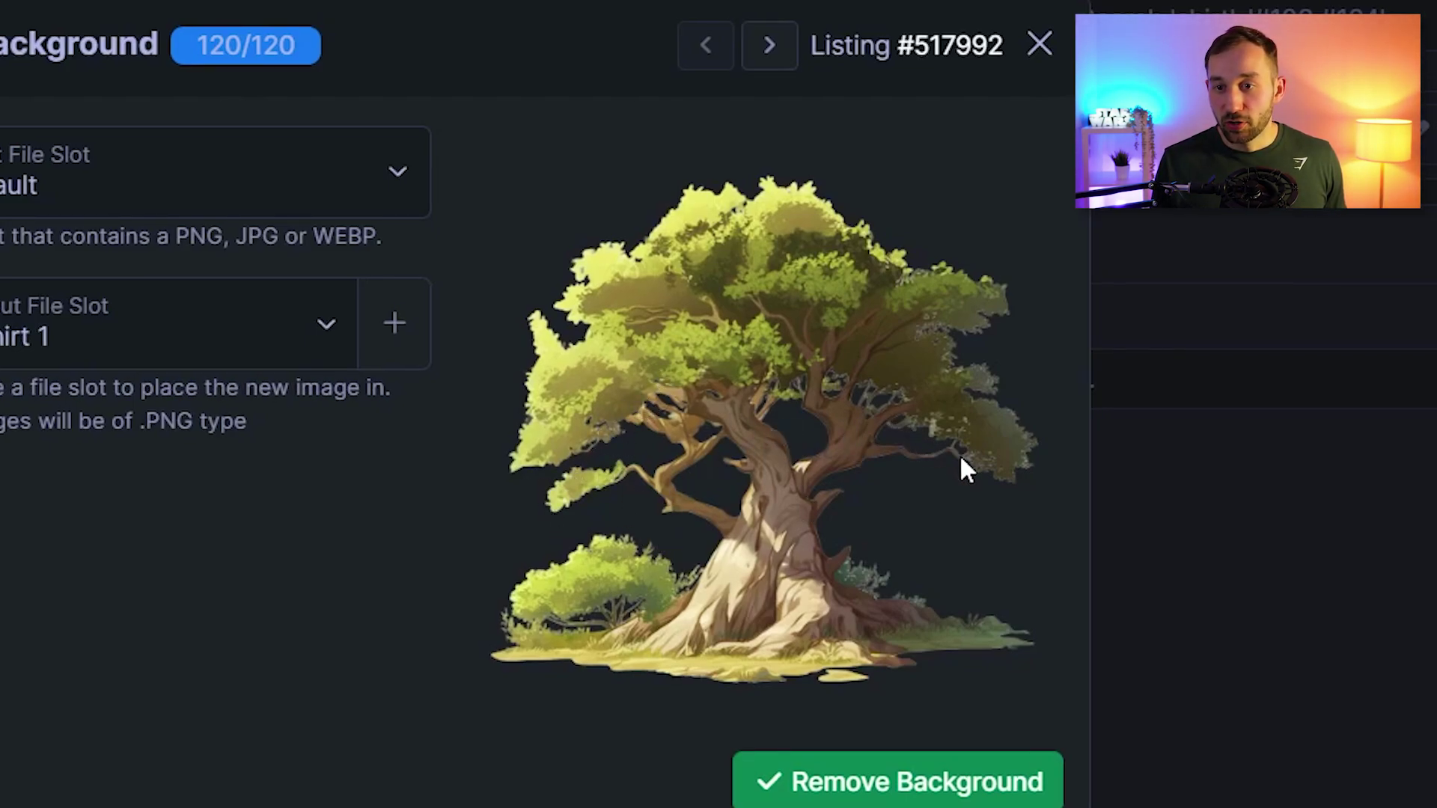
Step: Preview the corgi design without its background, then start background removal for all 120 listings
{"action": "left_click", "coordinate": [770, 46]}
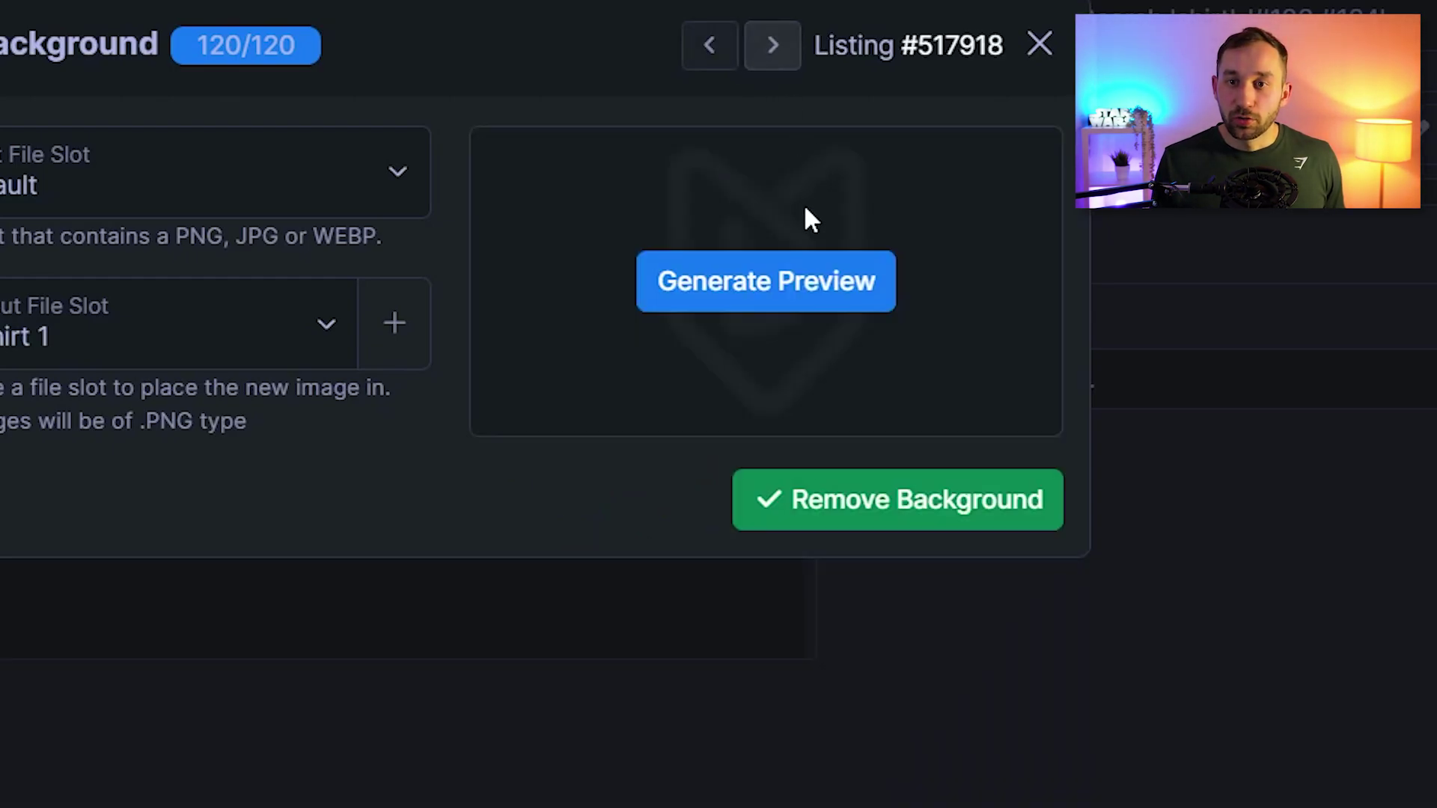
{"action": "left_click", "coordinate": [734, 274]}
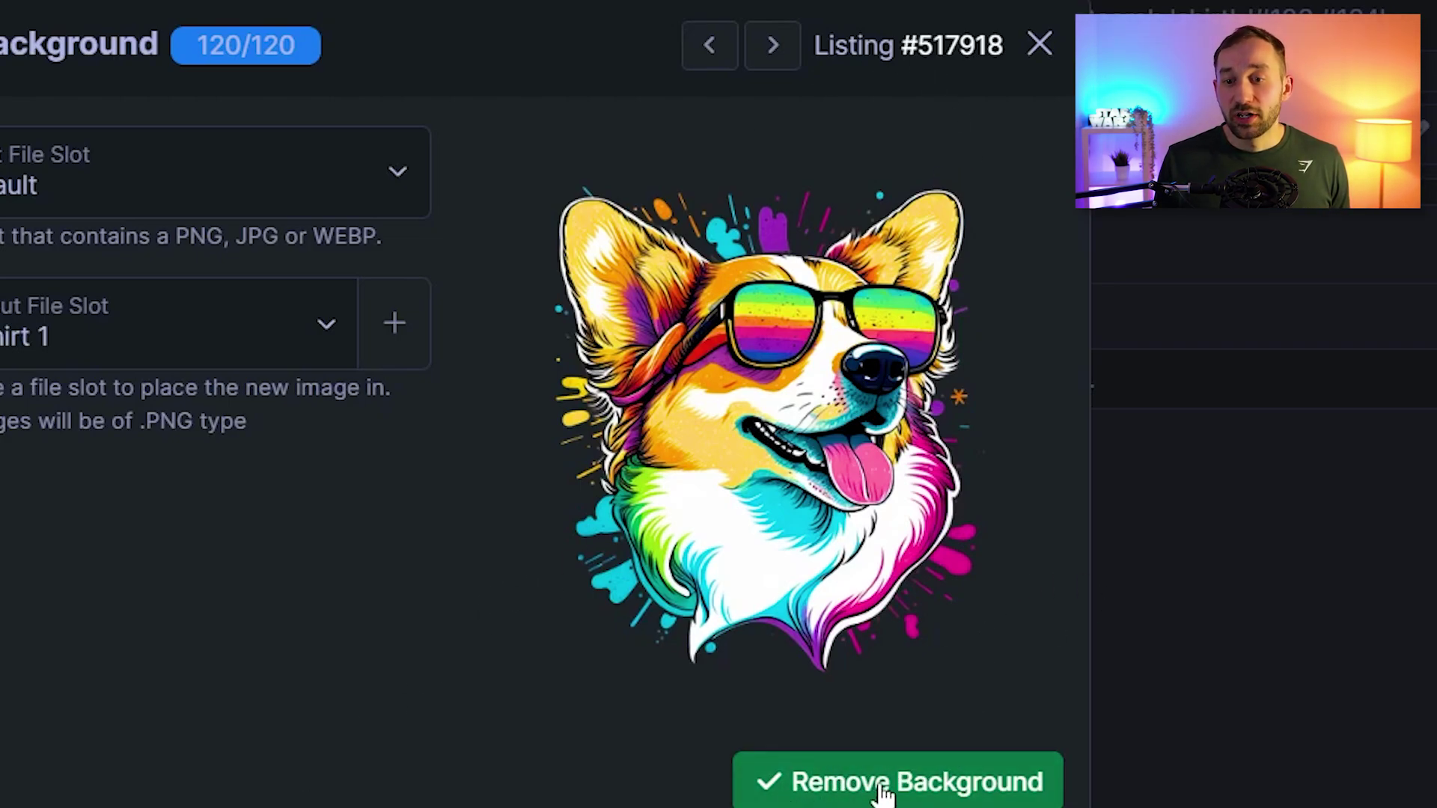
{"action": "left_click", "coordinate": [903, 796]}
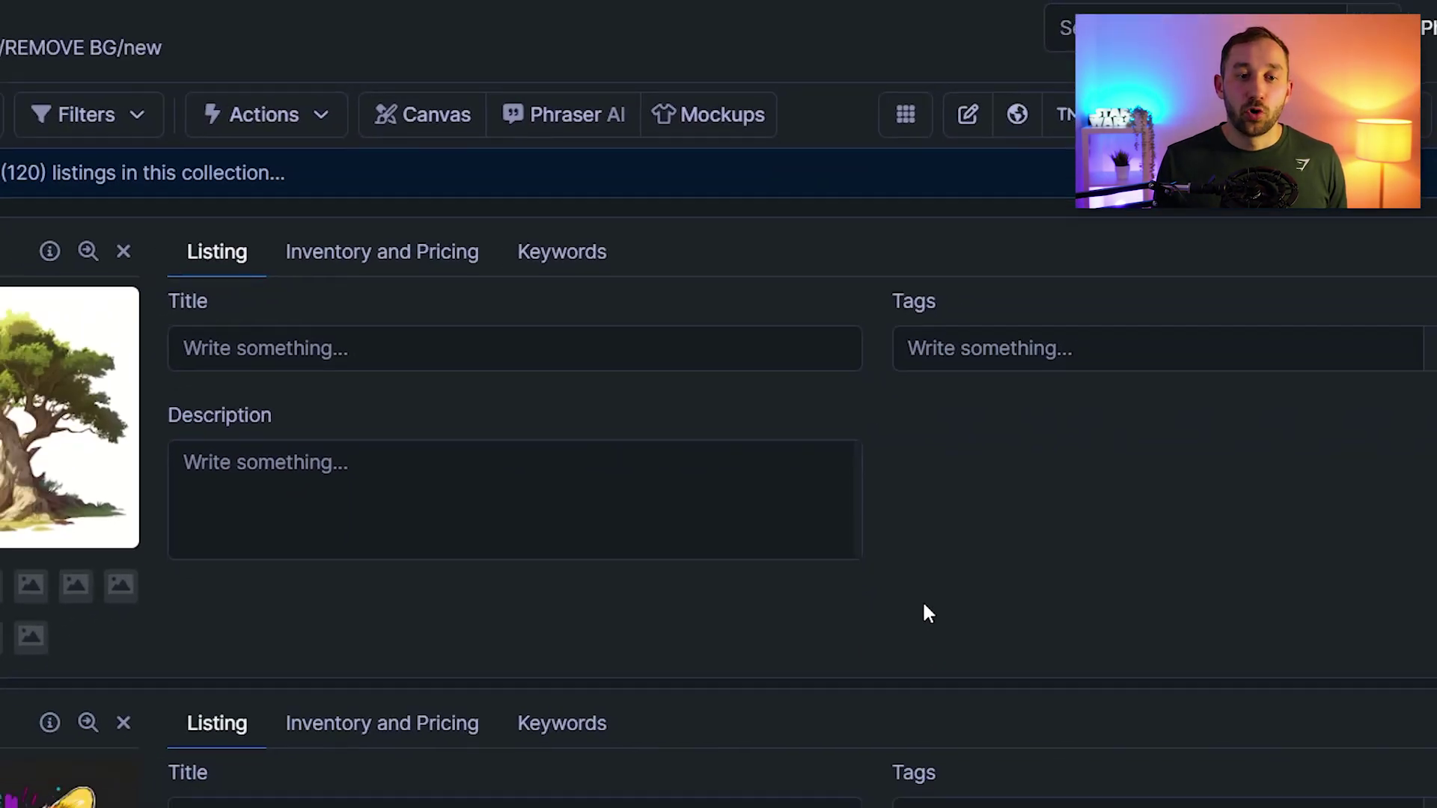
{"action": "left_click_drag", "start_coordinate": [246, 136], "coordinate": [528, 139]}
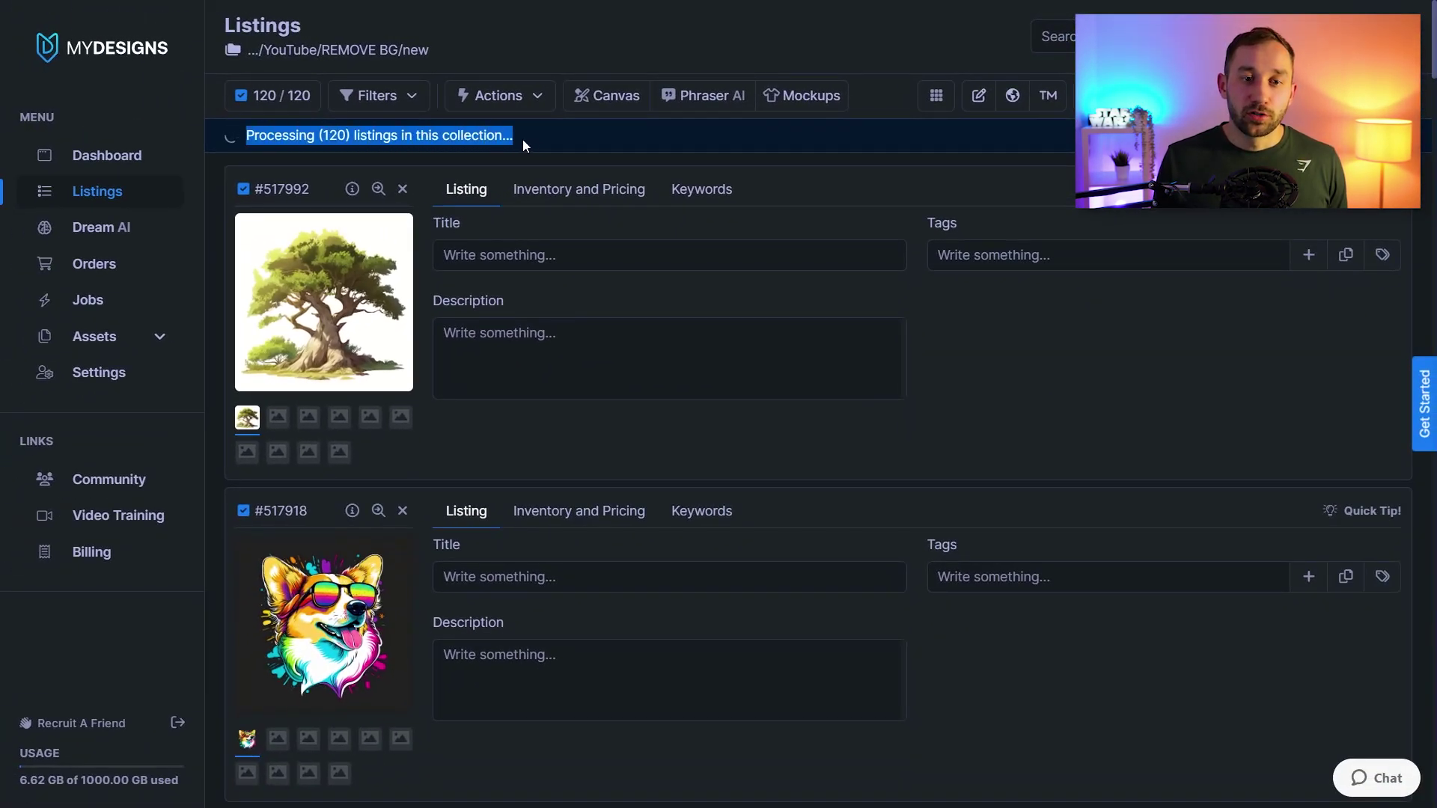
{"action": "left_click", "coordinate": [505, 136]}
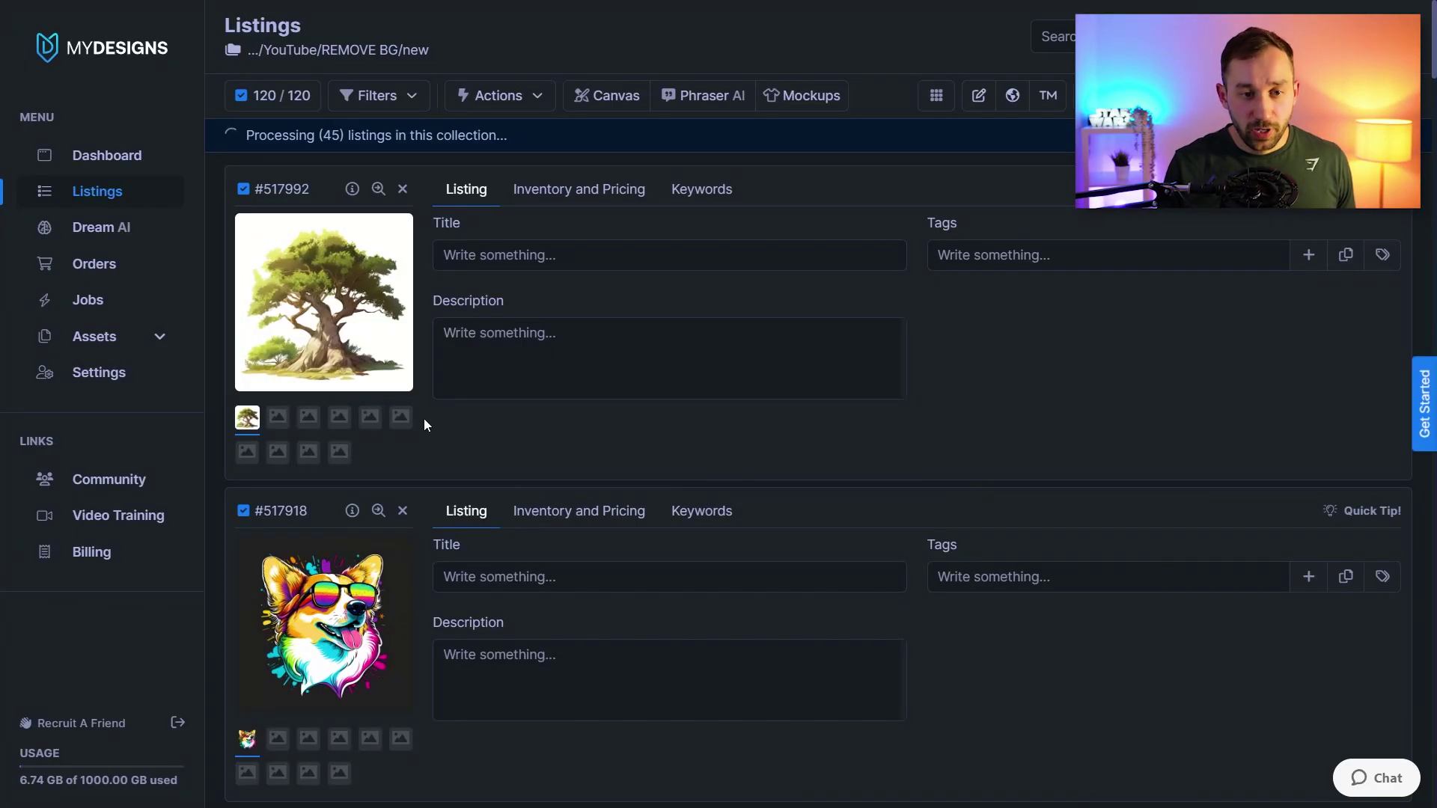
Step: Scroll through the Listings page to review the new background-removed T-shirt 1 thumbnails
{"action": "scroll", "coordinate": [338, 416], "scroll_direction": "down", "scroll_amount": 3}
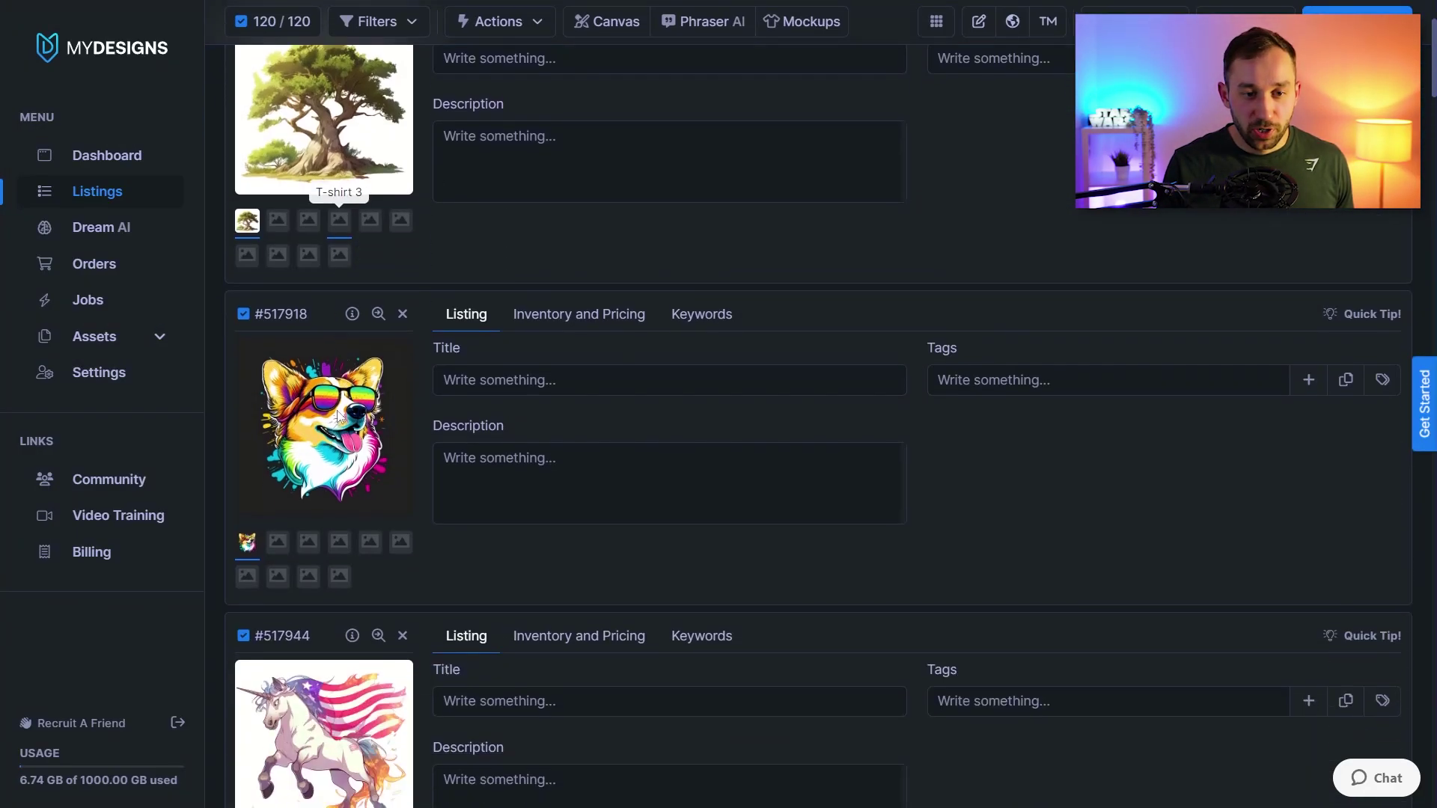
{"action": "scroll", "coordinate": [338, 417], "scroll_direction": "down", "scroll_amount": 5}
{"action": "scroll", "coordinate": [338, 351], "scroll_direction": "down", "scroll_amount": 2}
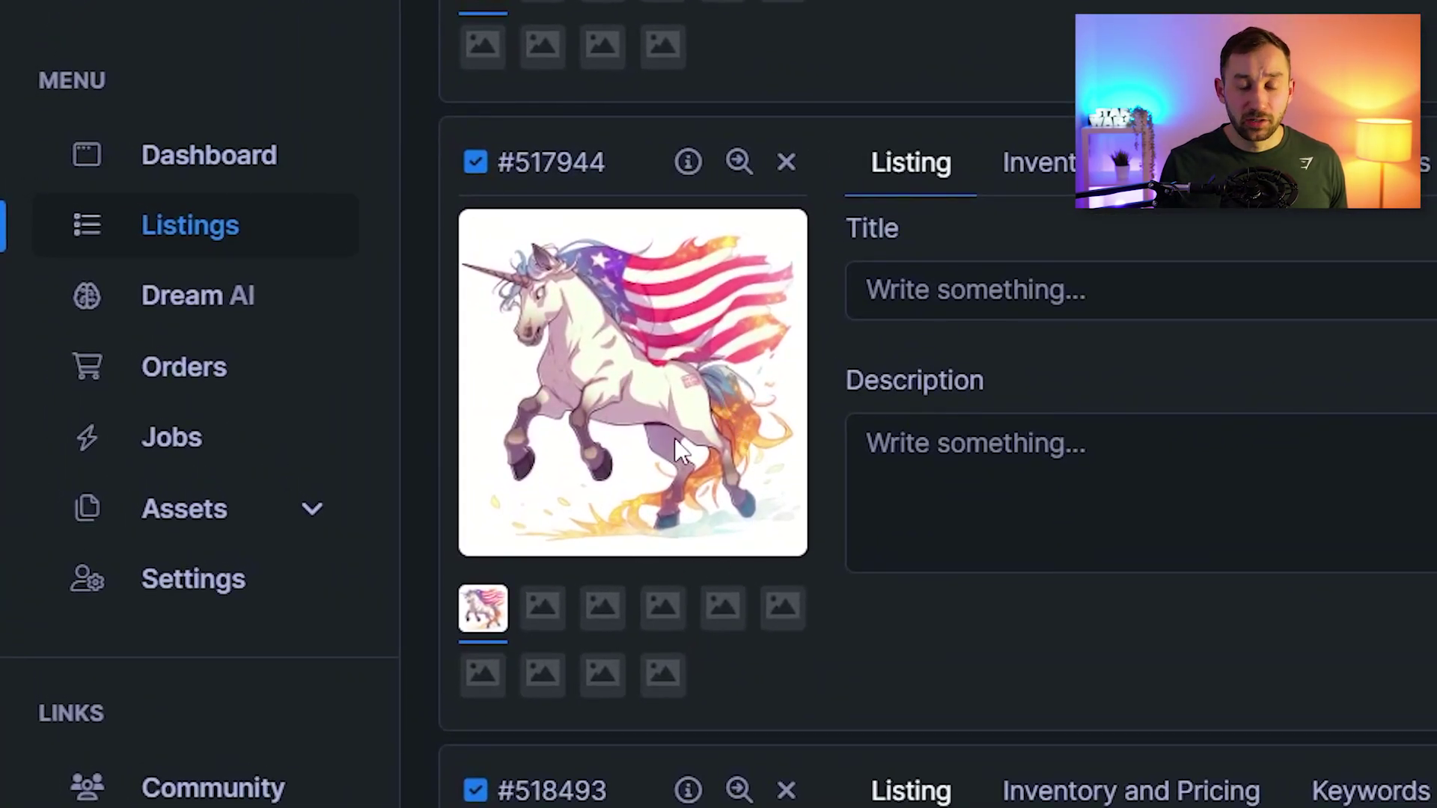
{"action": "scroll", "coordinate": [675, 438], "scroll_direction": "down", "scroll_amount": 5}
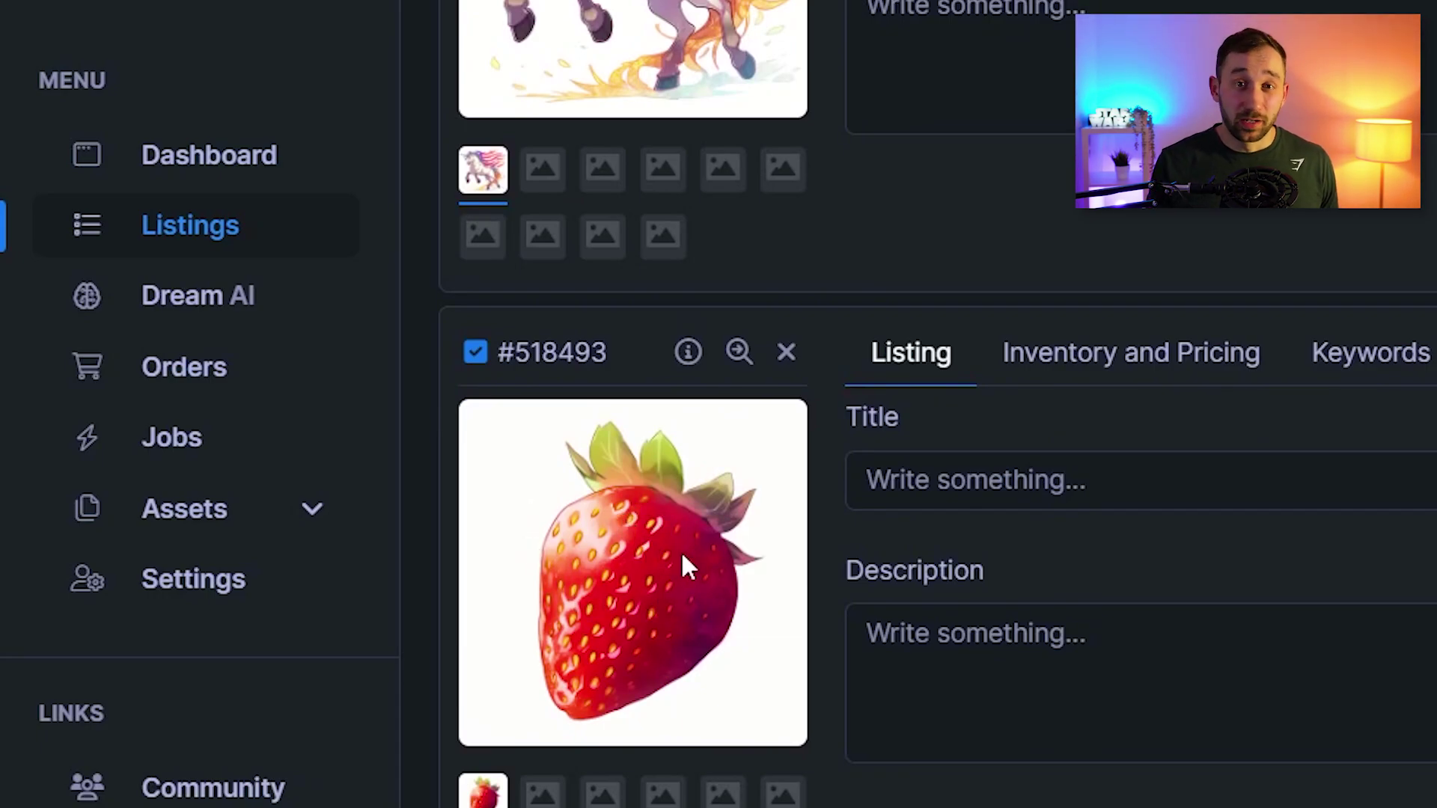
{"action": "scroll", "coordinate": [681, 552], "scroll_direction": "down", "scroll_amount": 8}
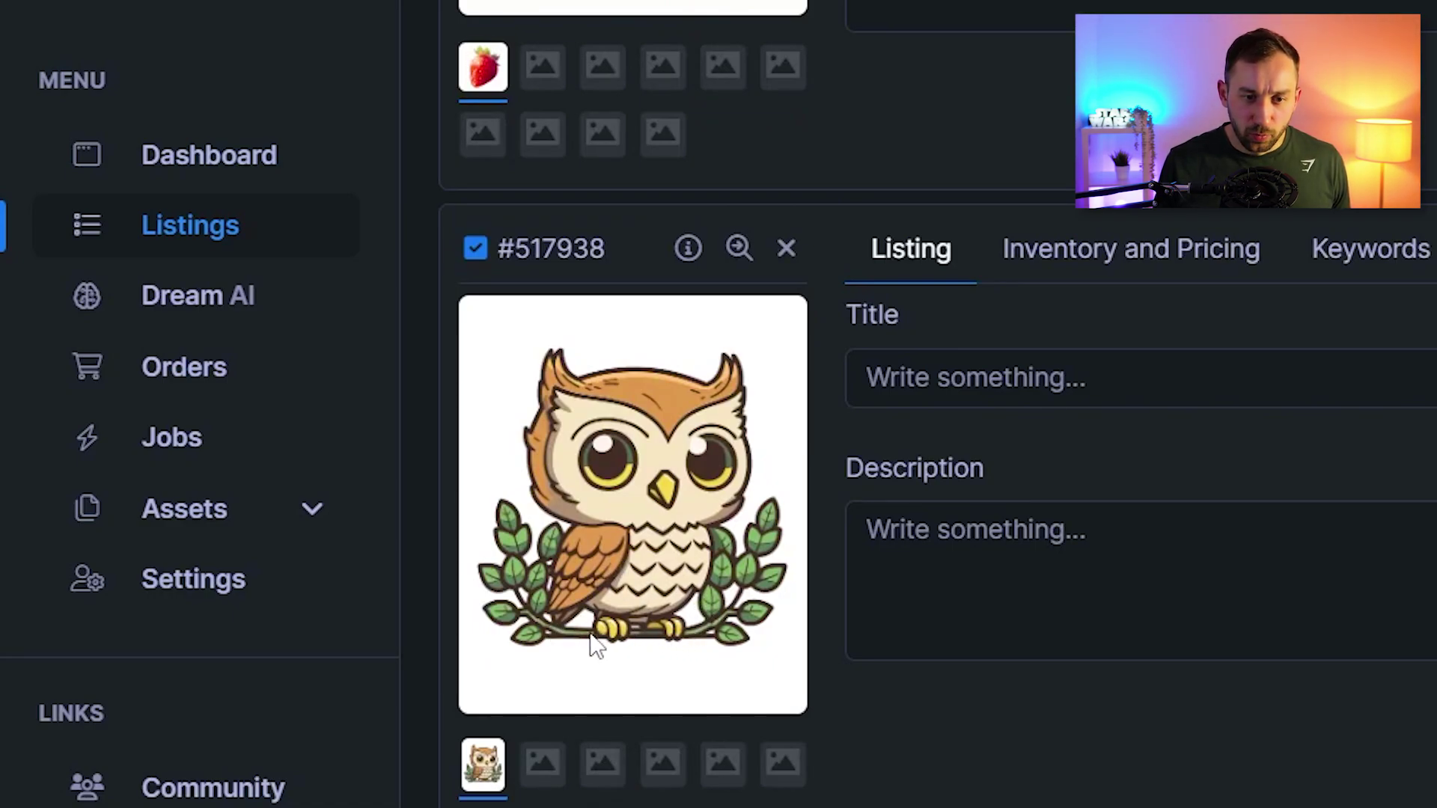
{"action": "scroll", "coordinate": [755, 687], "scroll_direction": "down", "scroll_amount": 5}
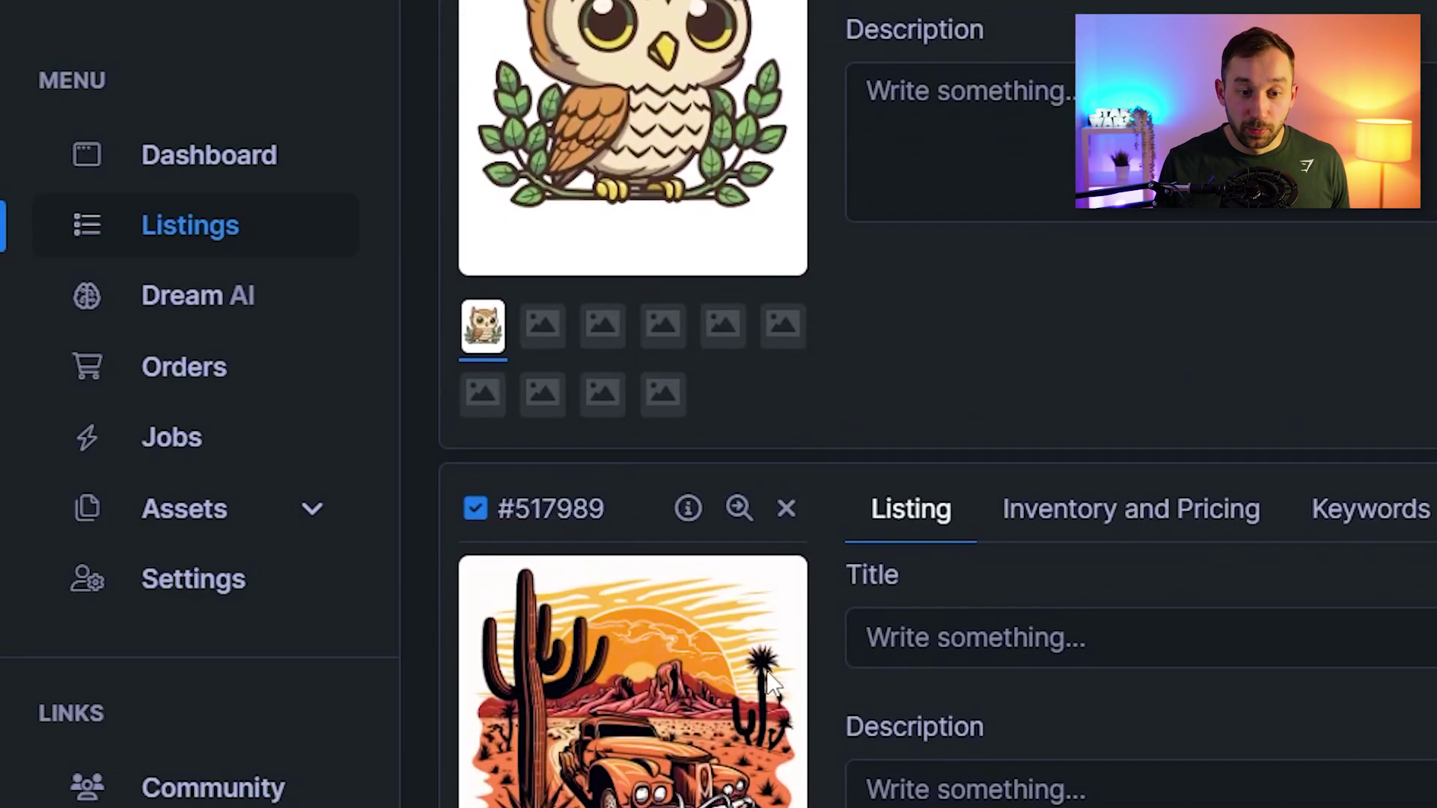
{"action": "scroll", "coordinate": [773, 668], "scroll_direction": "down", "scroll_amount": 3}
{"action": "scroll", "coordinate": [717, 385], "scroll_direction": "down", "scroll_amount": 6}
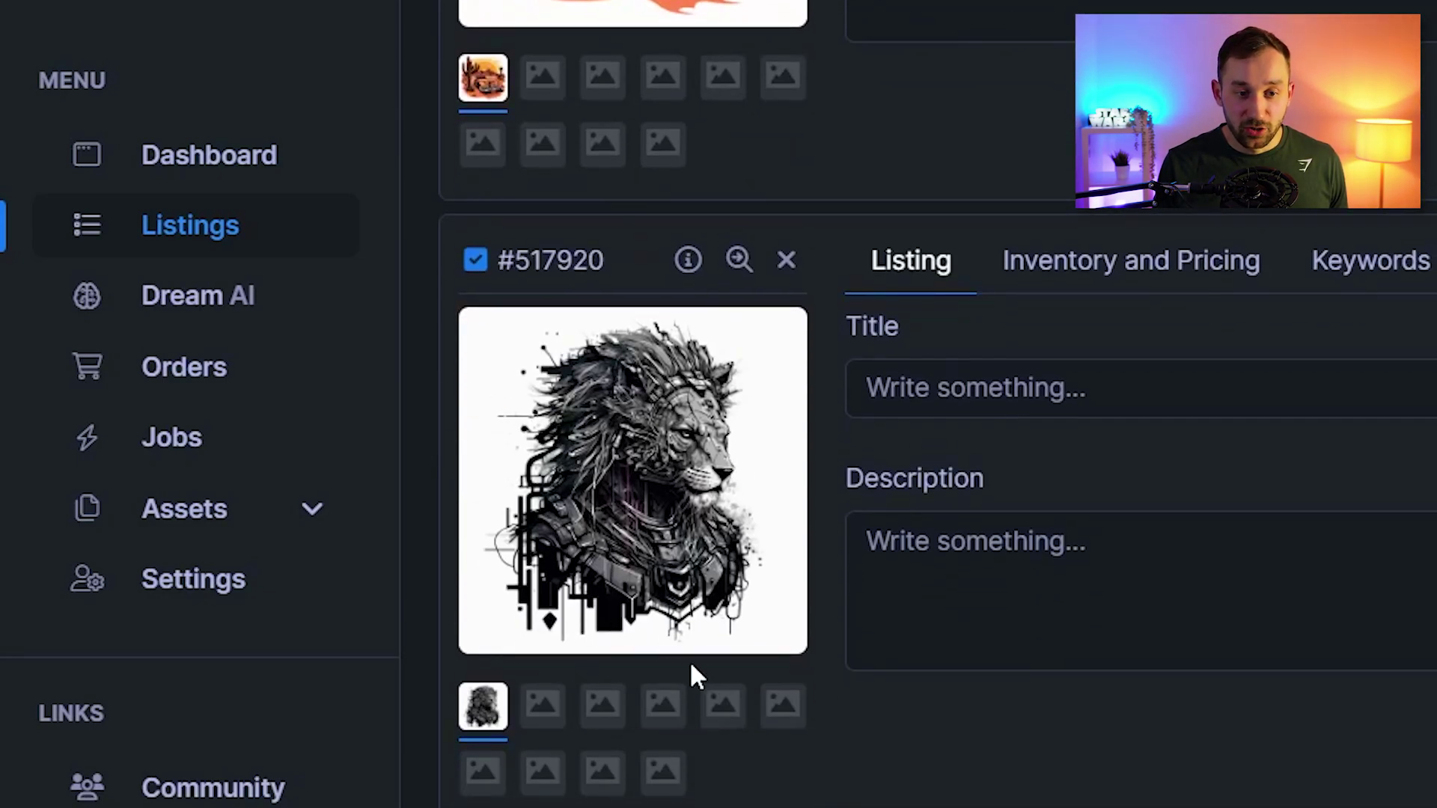
{"action": "scroll", "coordinate": [693, 670], "scroll_direction": "down", "scroll_amount": 17}
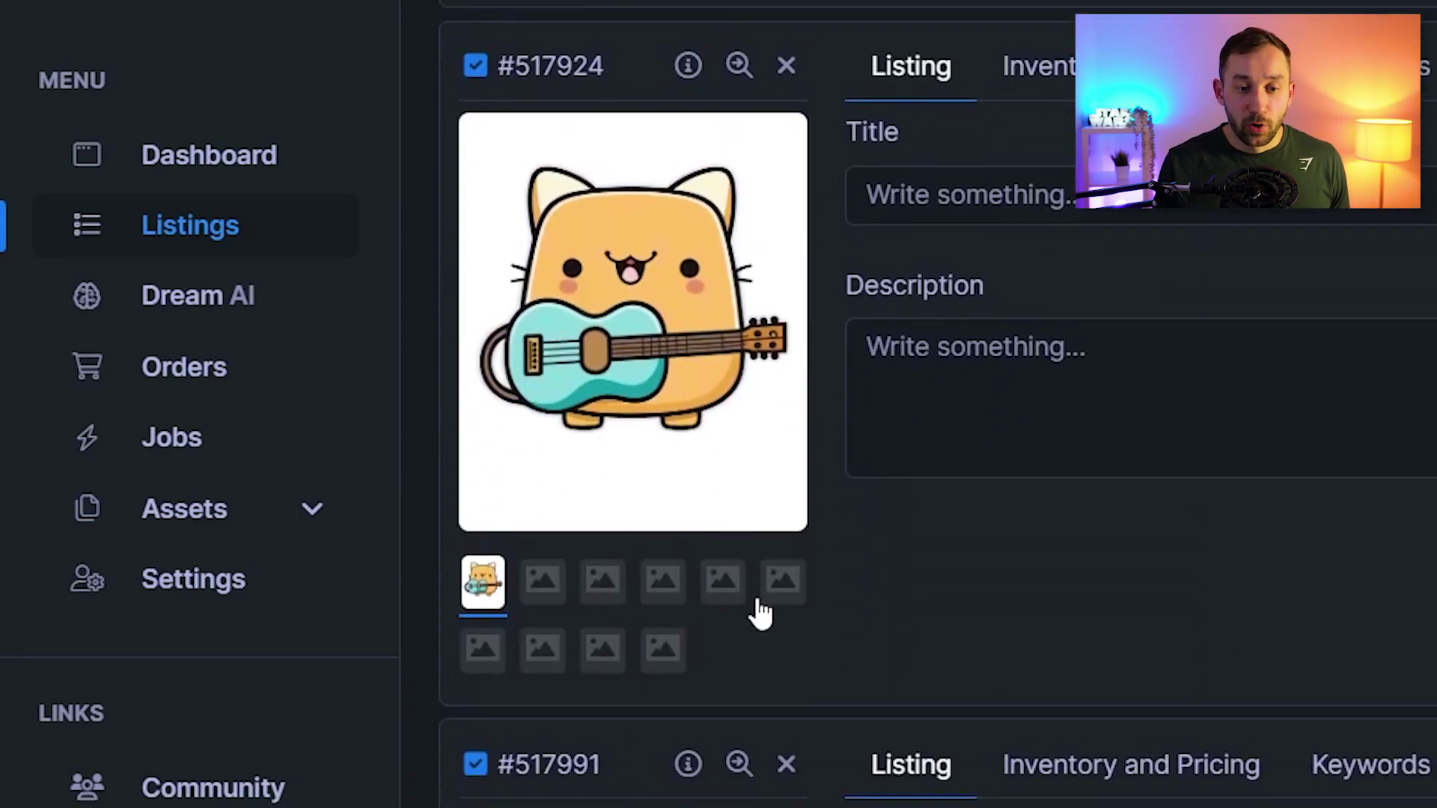
{"action": "scroll", "coordinate": [778, 636], "scroll_direction": "down", "scroll_amount": 1}
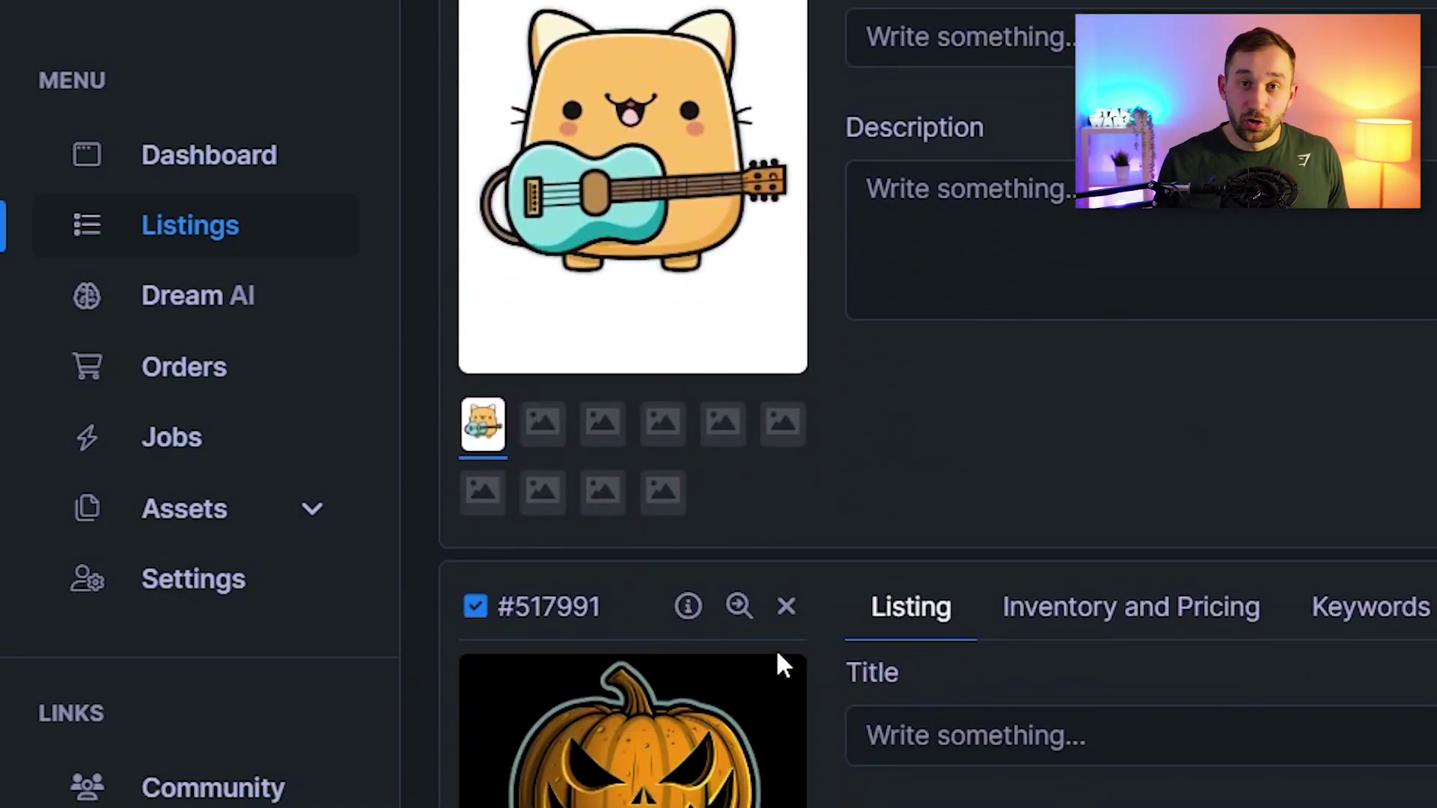
{"action": "scroll", "coordinate": [775, 654], "scroll_direction": "down", "scroll_amount": 3}
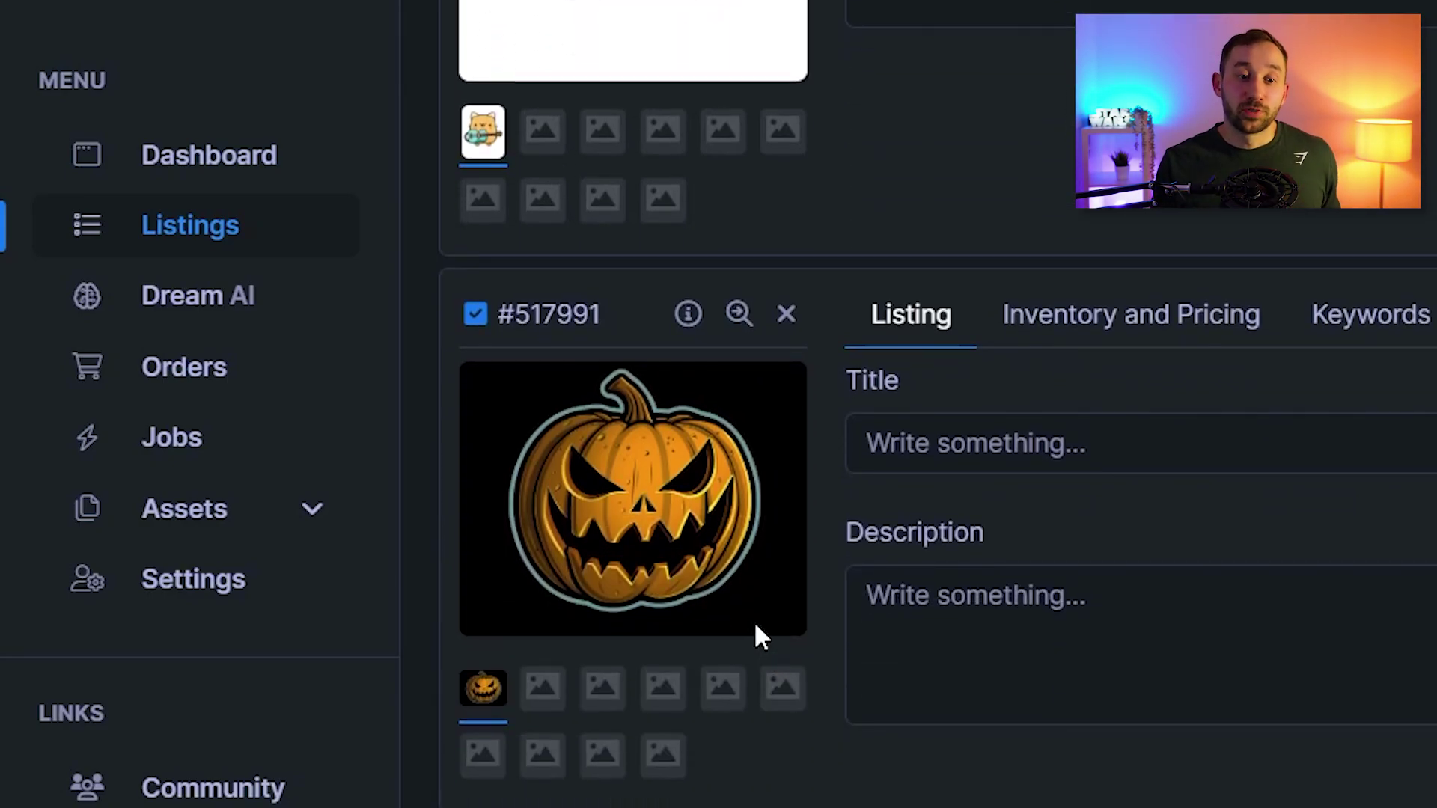
{"action": "scroll", "coordinate": [753, 629], "scroll_direction": "down", "scroll_amount": 9}
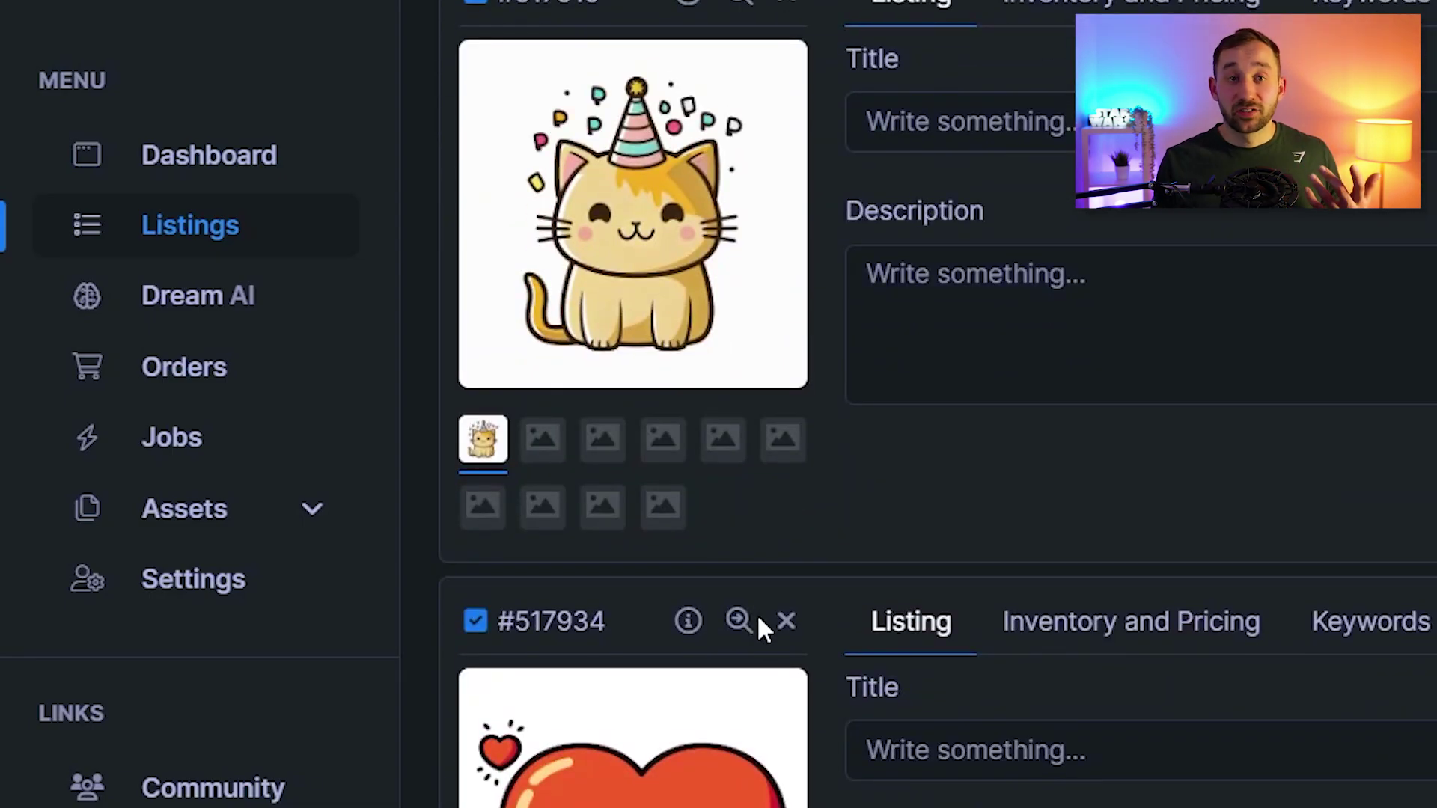
{"action": "scroll", "coordinate": [770, 596], "scroll_direction": "down", "scroll_amount": 9}
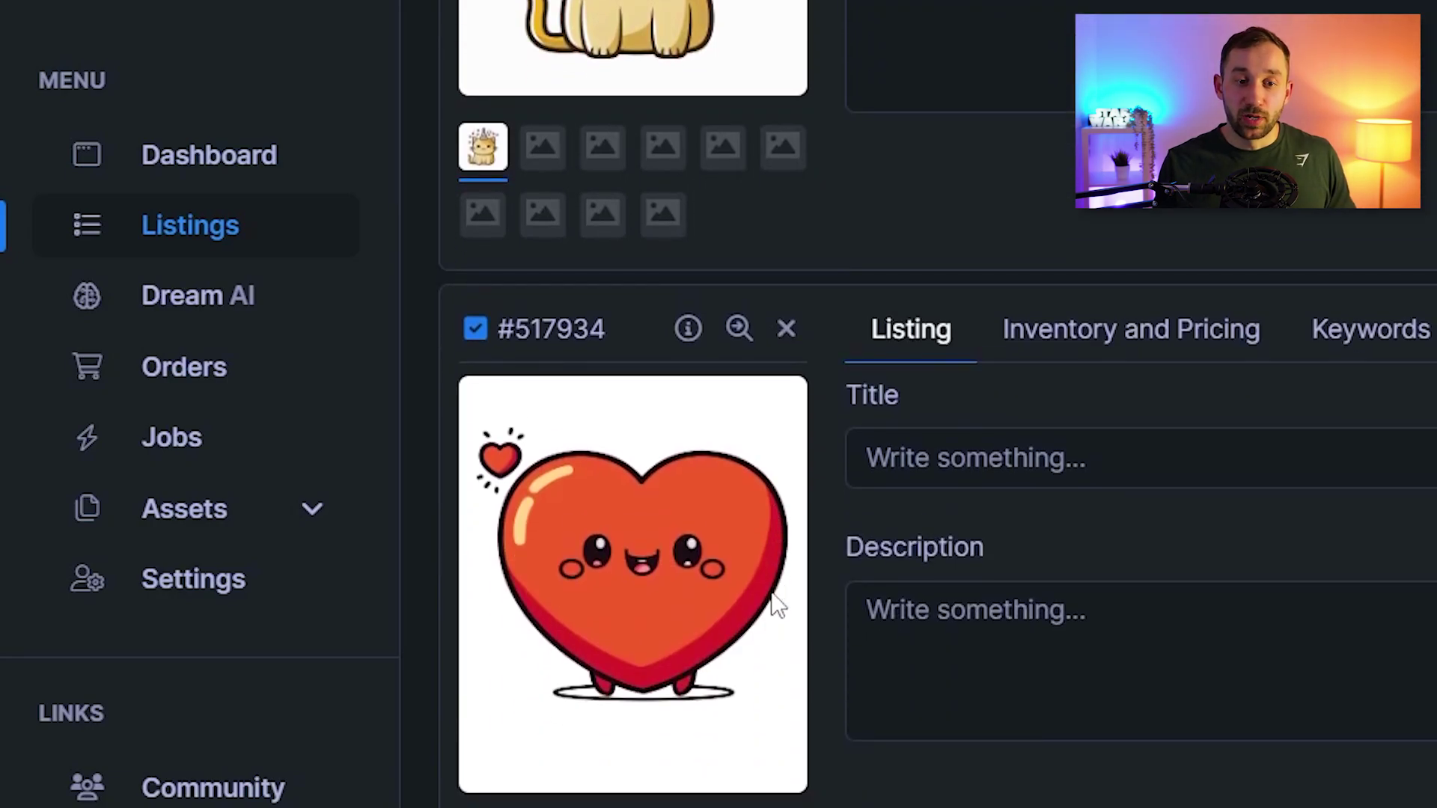
{"action": "scroll", "coordinate": [749, 449], "scroll_direction": "down", "scroll_amount": 12}
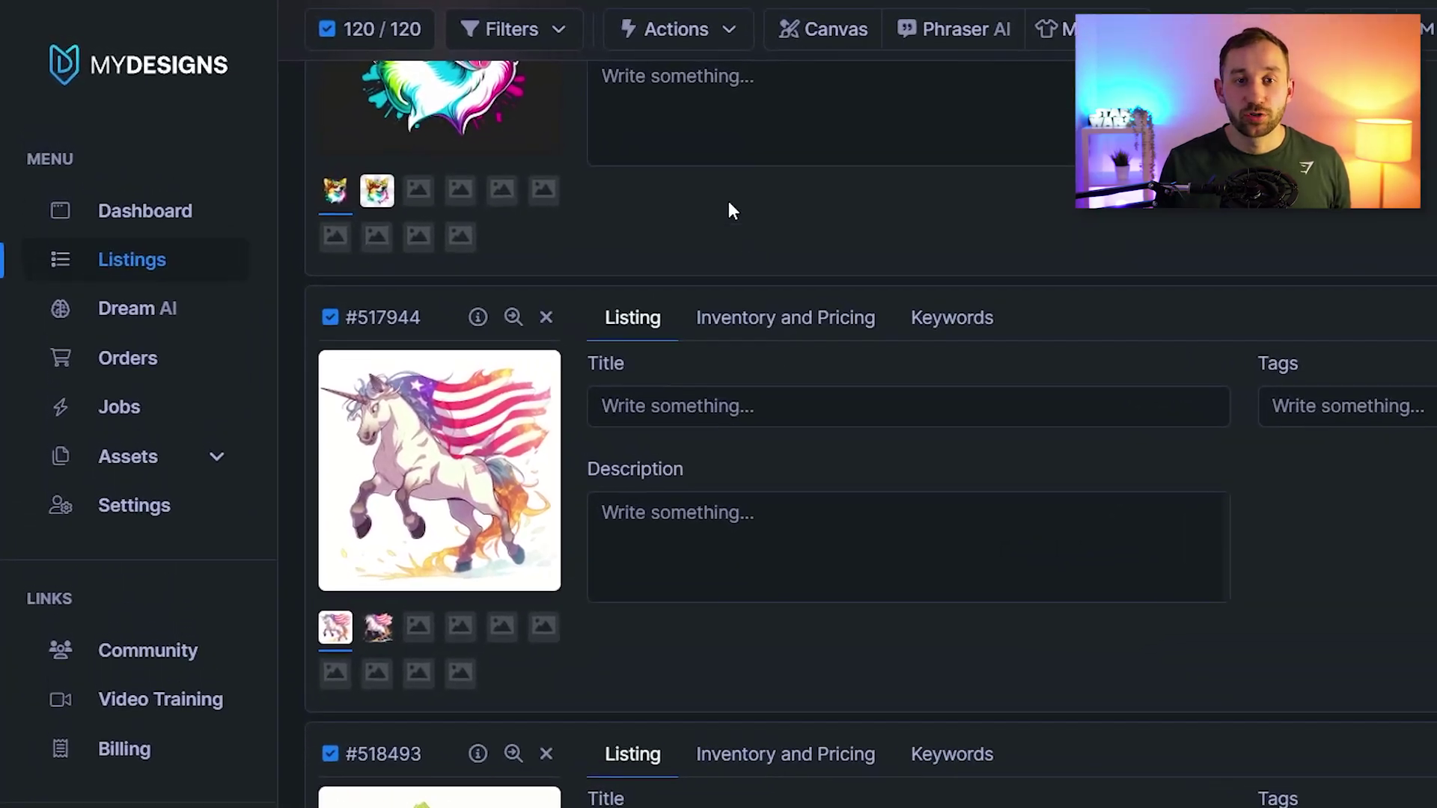
Step: Download all 120 listings as a ZIP of only T-shirt 1 files, named by File Name
{"action": "left_click", "coordinate": [678, 33]}
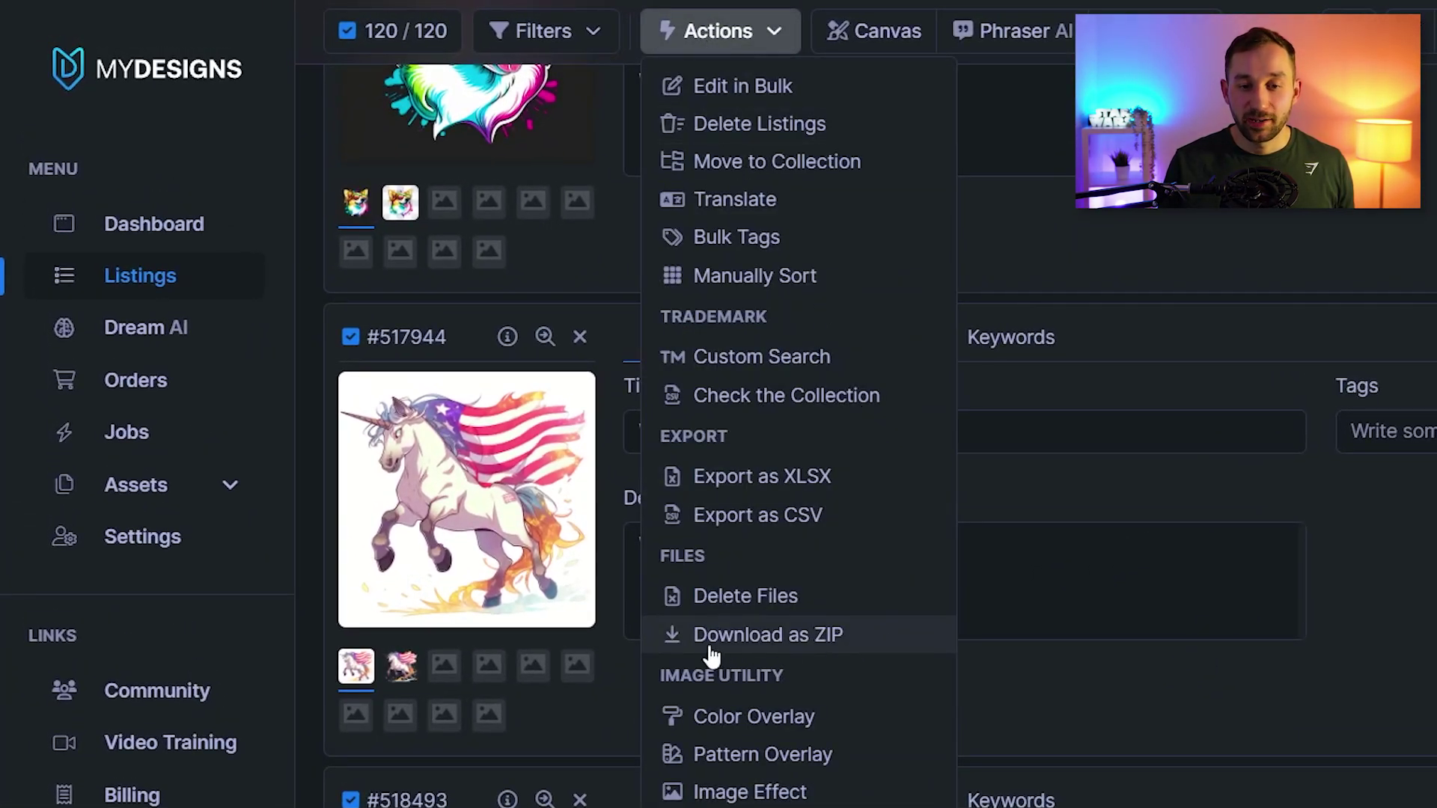
{"action": "left_click", "coordinate": [745, 657]}
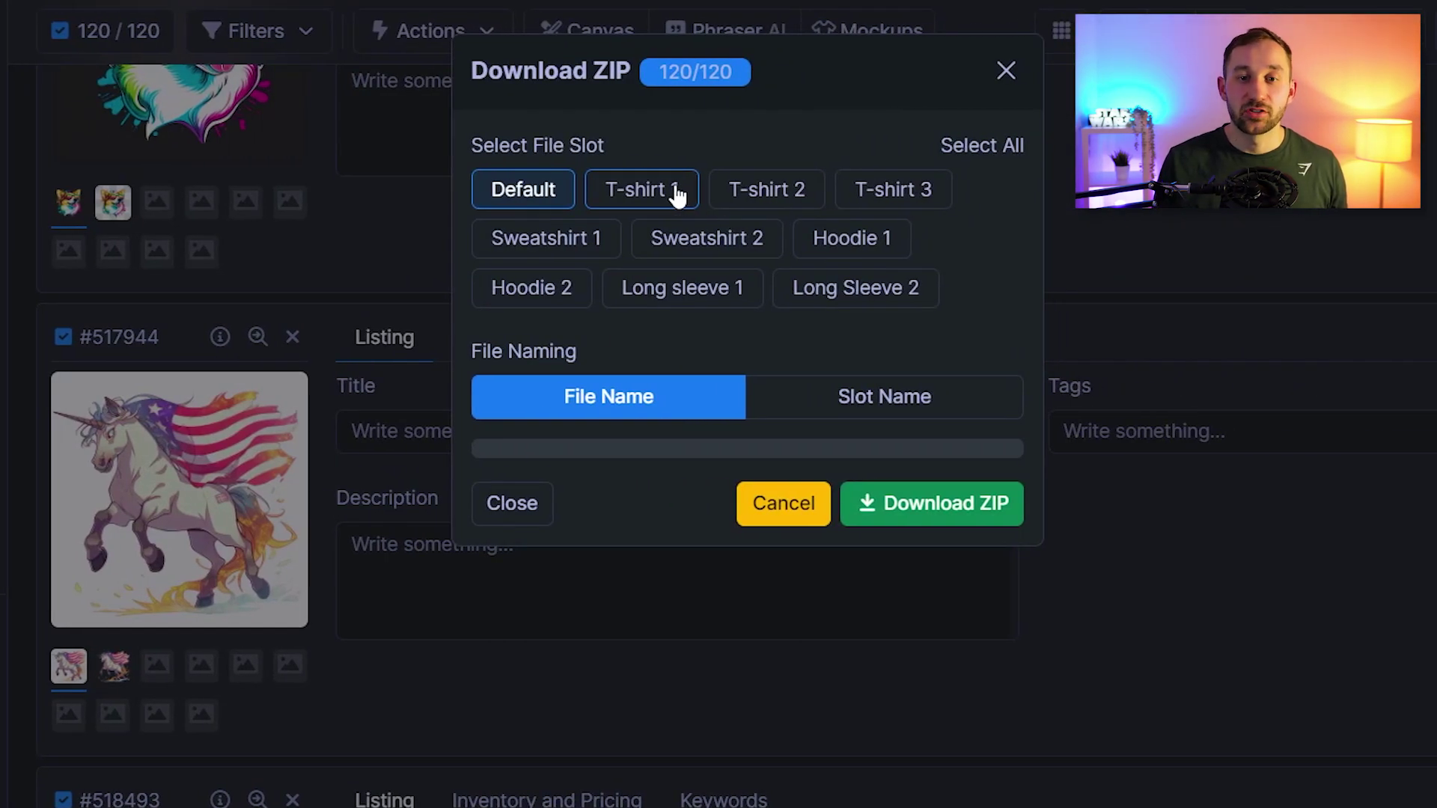
{"action": "left_click", "coordinate": [678, 195]}
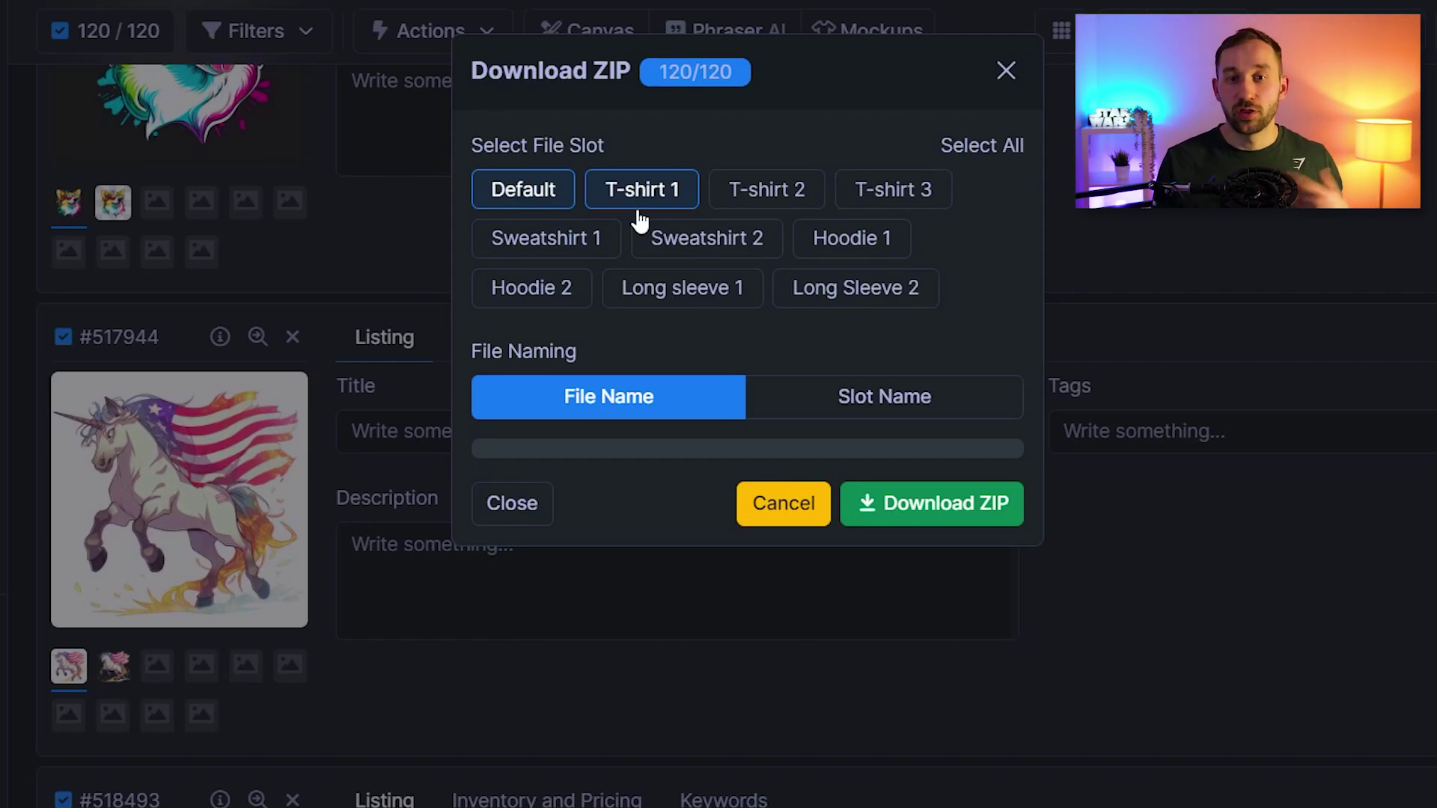
{"action": "left_click", "coordinate": [526, 193]}
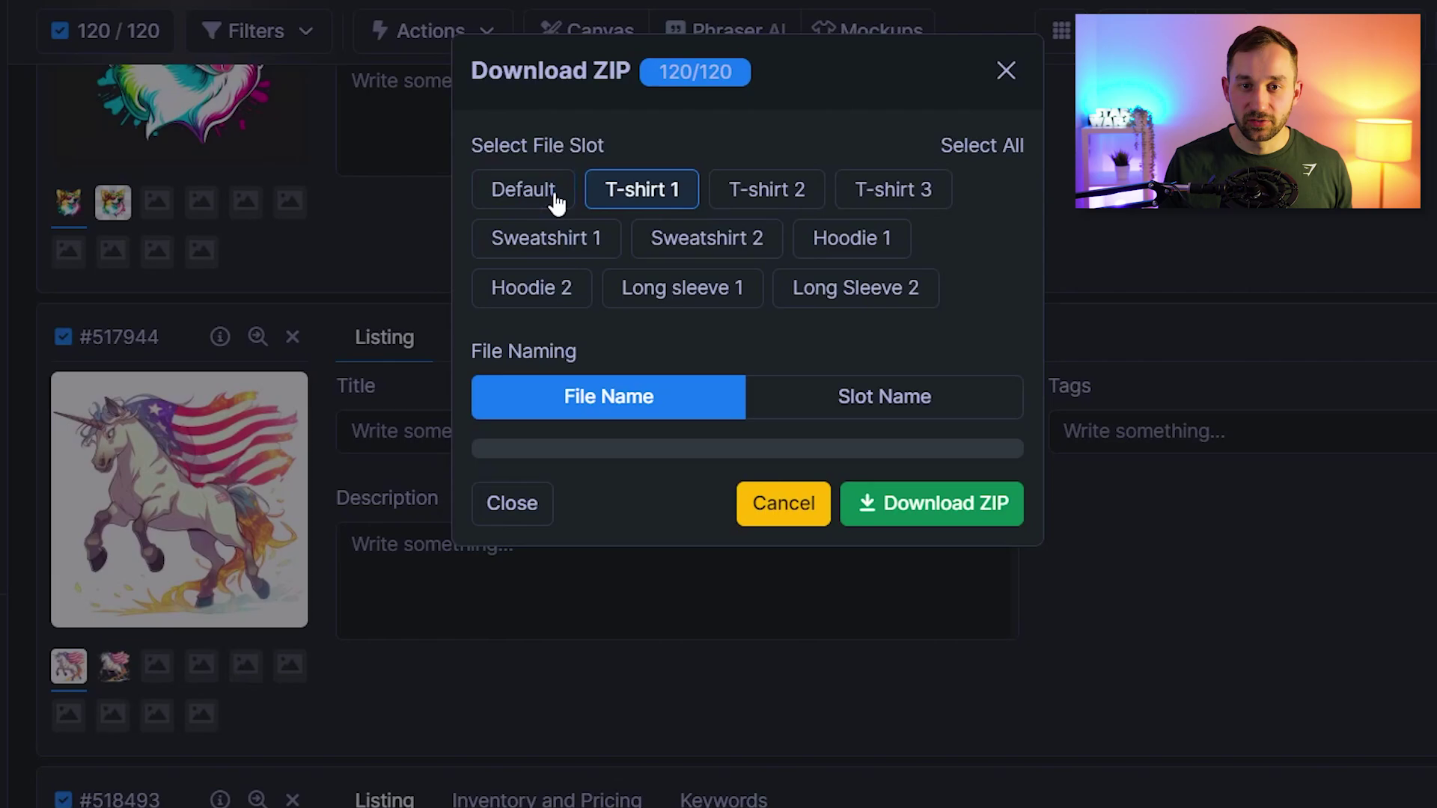
{"action": "left_click", "coordinate": [939, 516]}
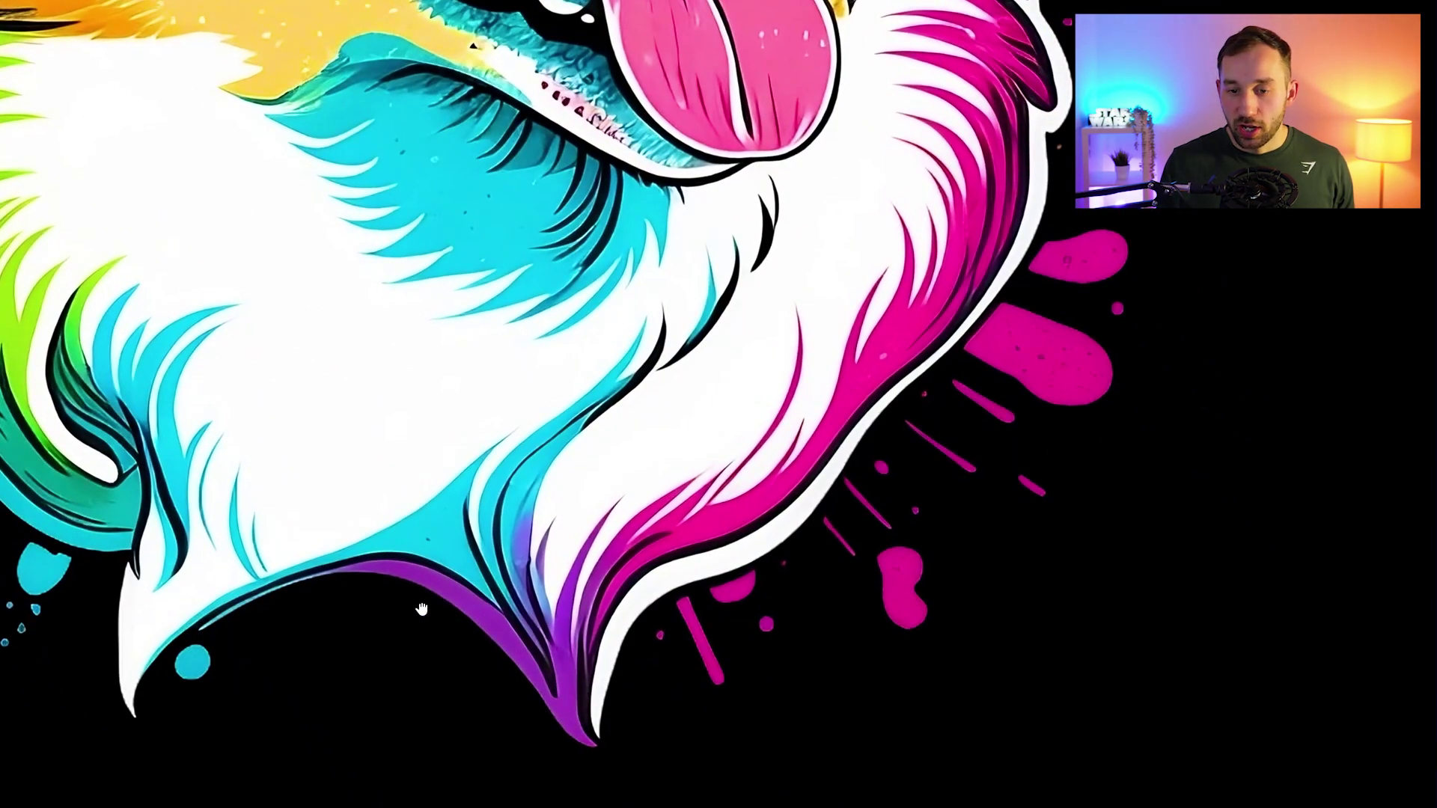
Step: Pan and zoom the downloaded corgi image to inspect its cutout edges around the left ear
{"action": "left_click_drag", "start_coordinate": [421, 609], "coordinate": [683, 563]}
{"action": "scroll", "coordinate": [684, 563], "scroll_direction": "down", "scroll_amount": 5}
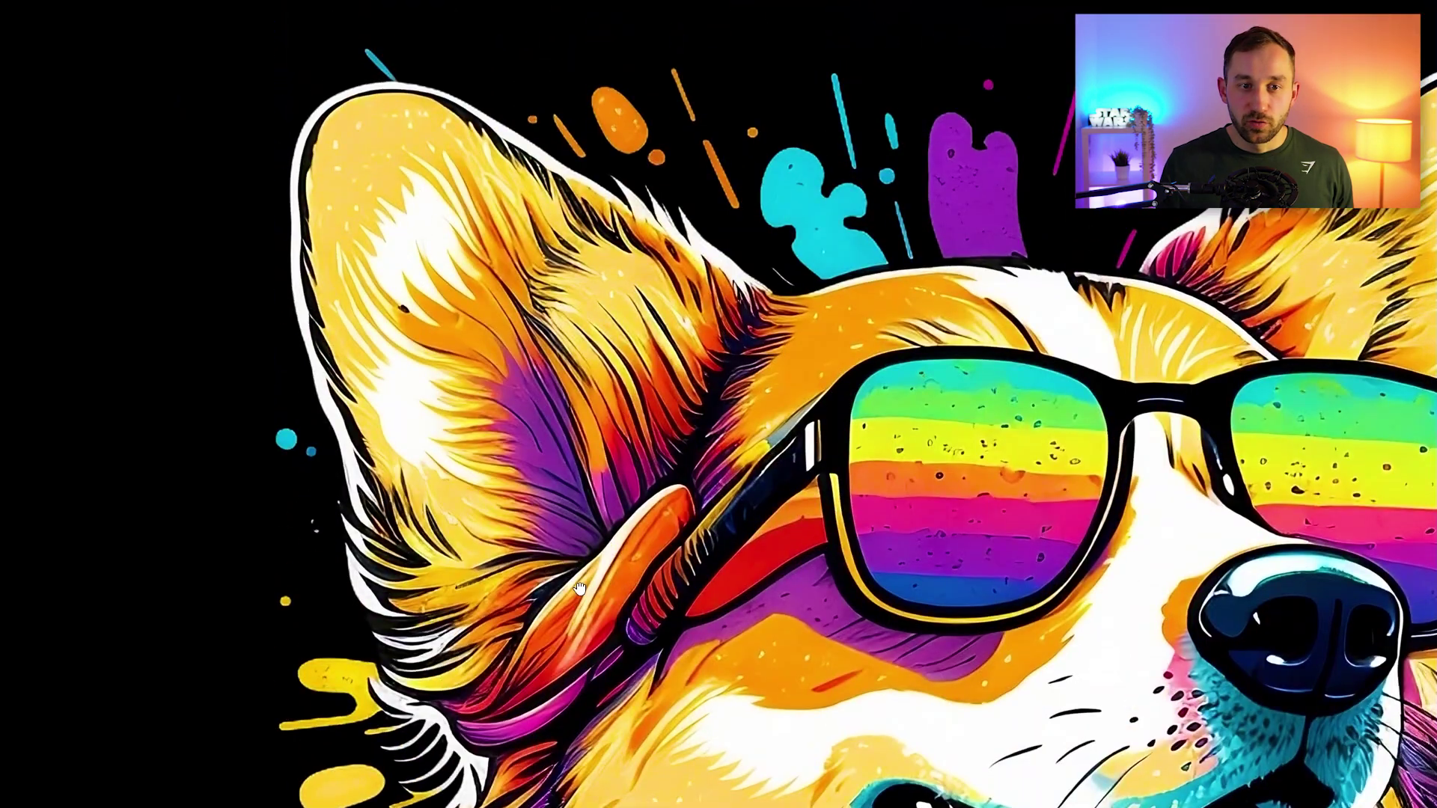
{"action": "scroll", "coordinate": [582, 586], "scroll_direction": "down", "scroll_amount": 2}
{"action": "scroll", "coordinate": [997, 351], "scroll_direction": "up", "scroll_amount": 3}
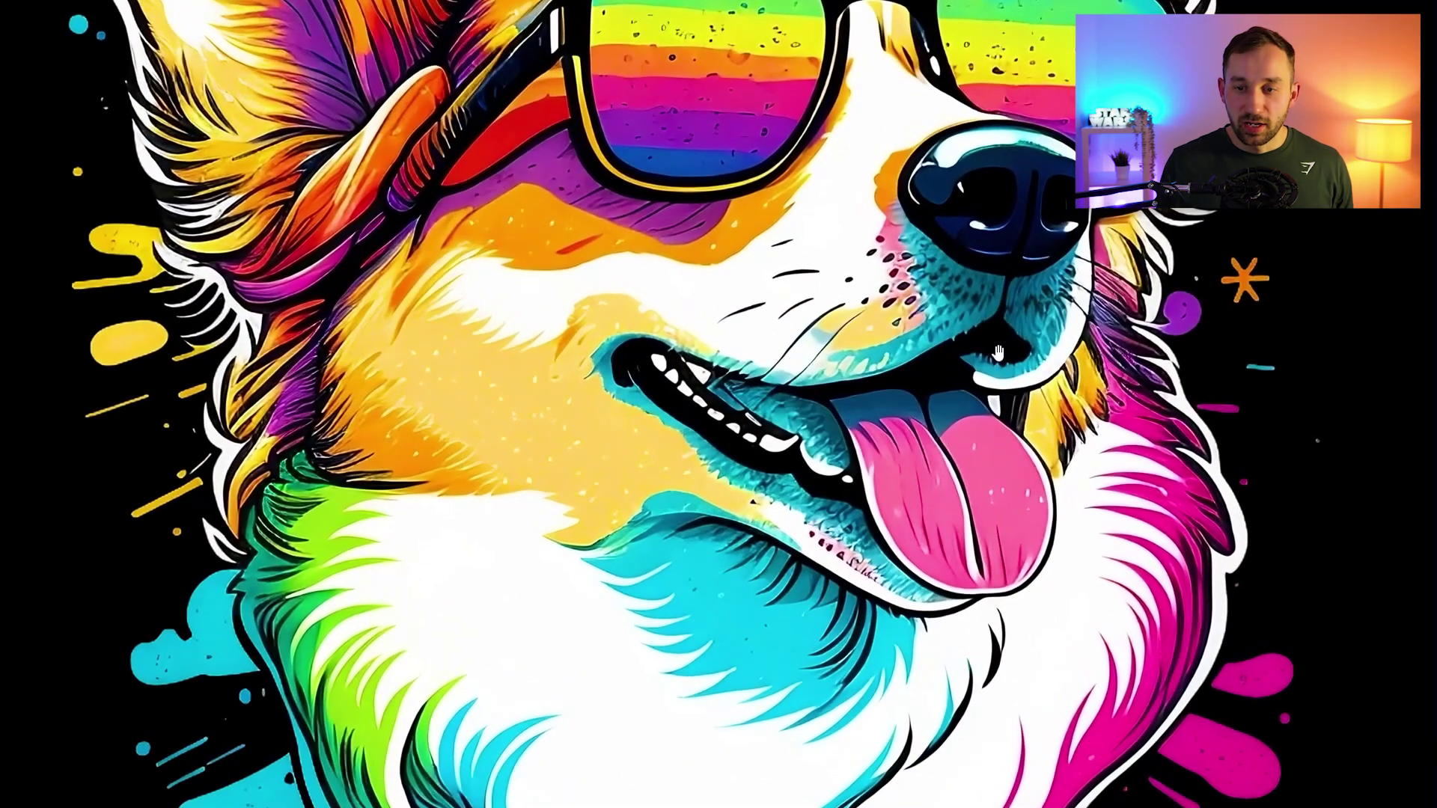
{"action": "scroll", "coordinate": [694, 395], "scroll_direction": "down", "scroll_amount": 4}
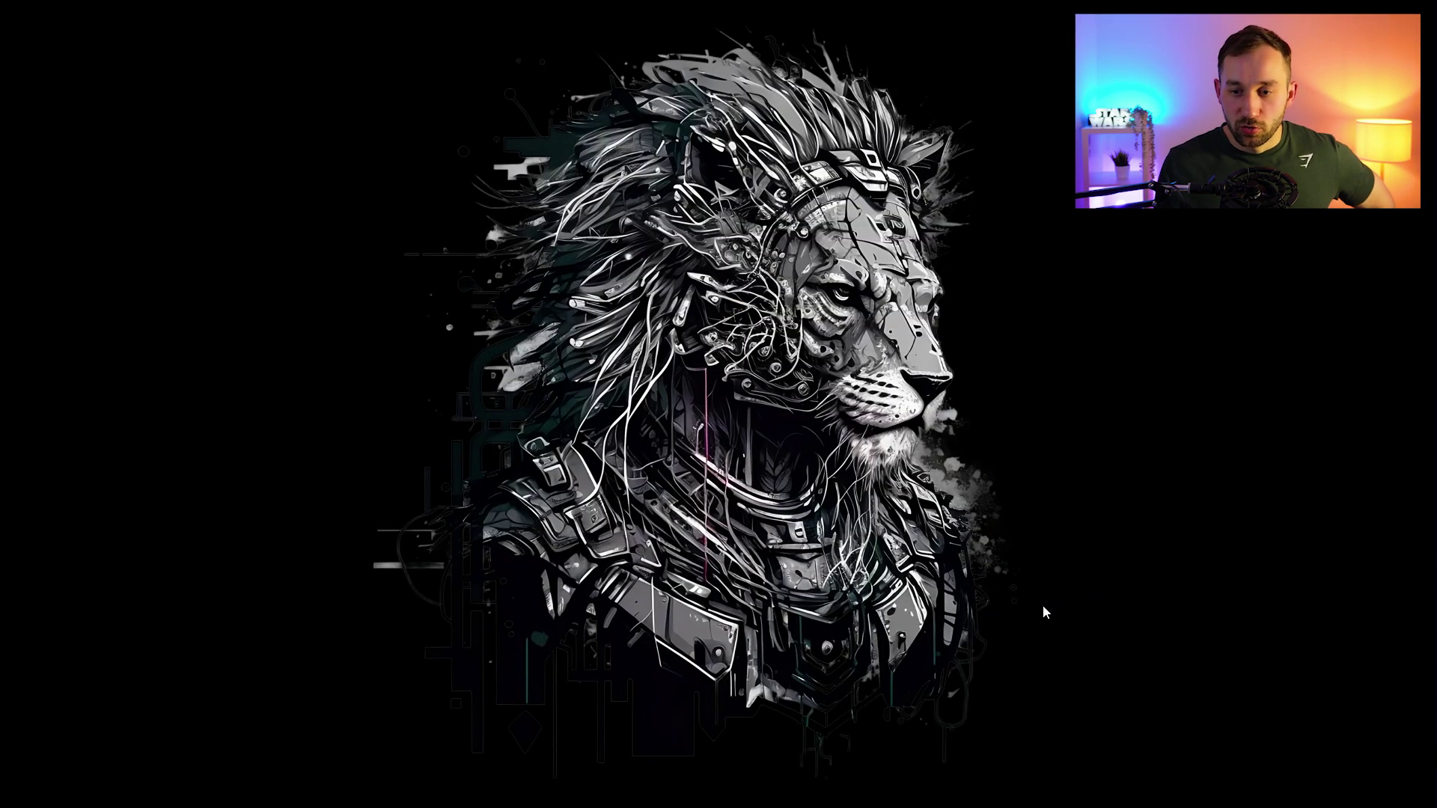
{"action": "scroll", "coordinate": [715, 565], "scroll_direction": "up", "scroll_amount": 4}
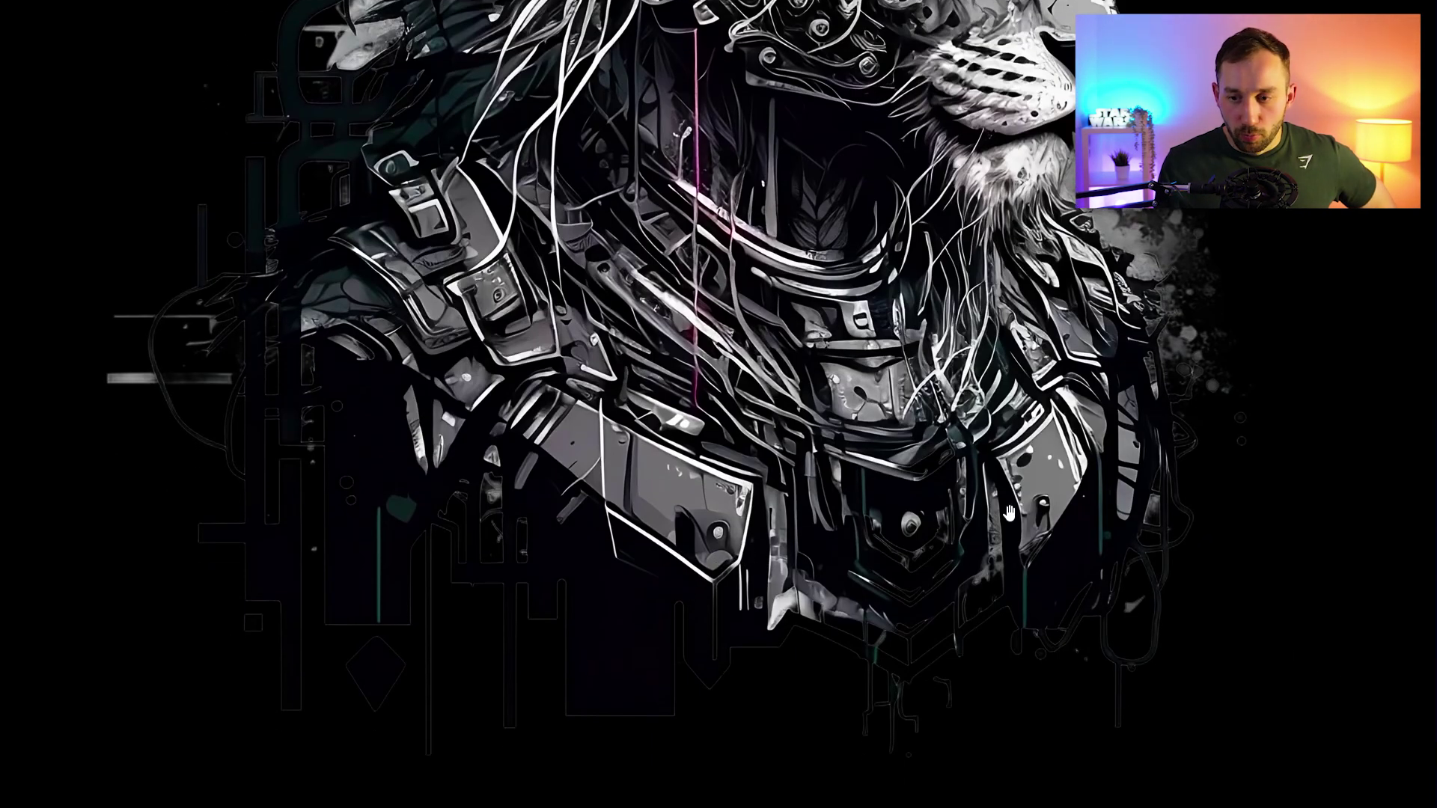
{"action": "scroll", "coordinate": [1044, 508], "scroll_direction": "up", "scroll_amount": 5}
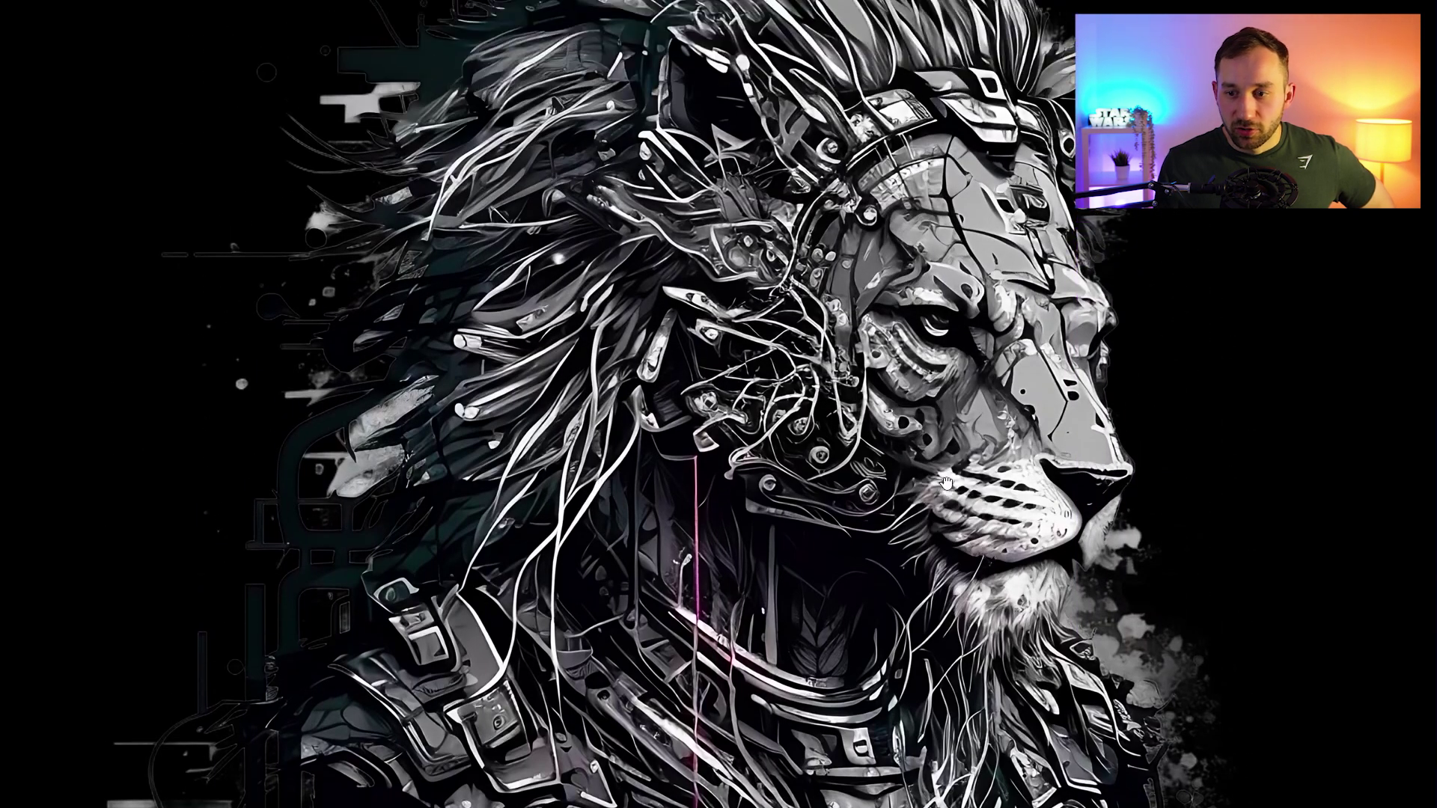
{"action": "scroll", "coordinate": [946, 488], "scroll_direction": "up", "scroll_amount": 1}
{"action": "scroll", "coordinate": [782, 446], "scroll_direction": "down", "scroll_amount": 5}
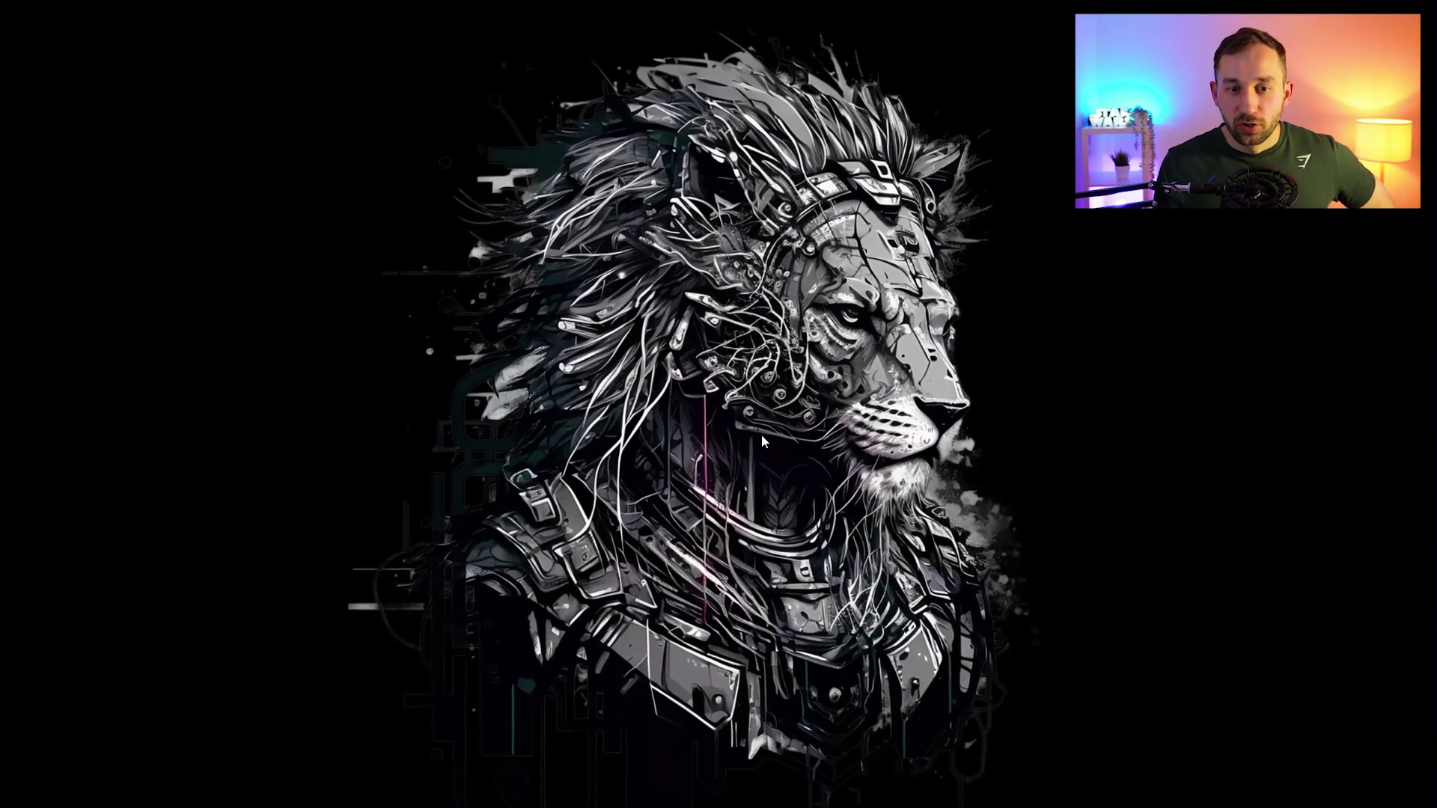